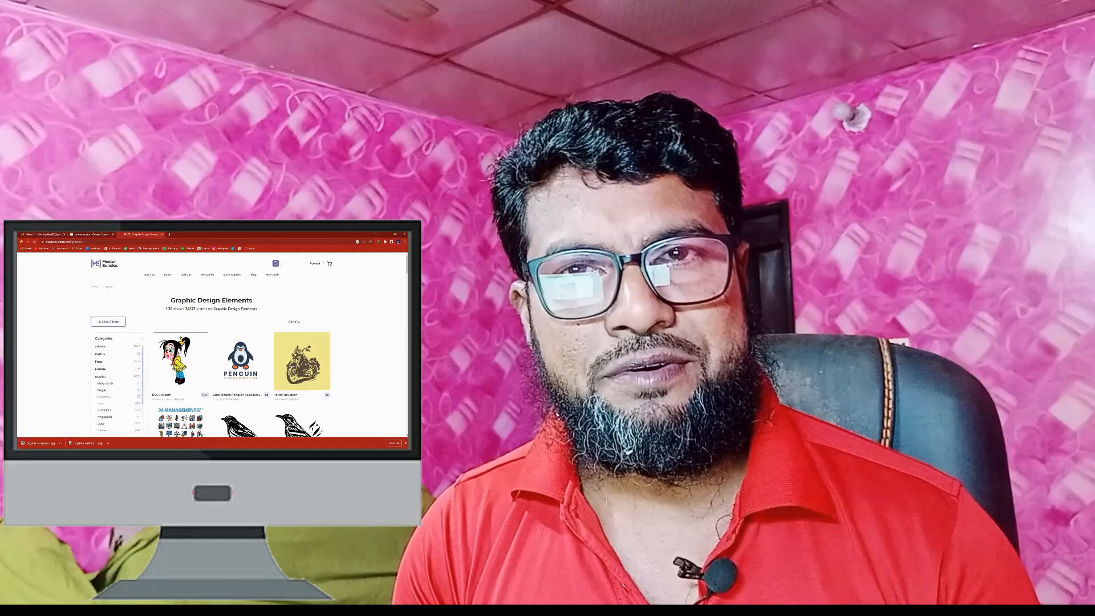
# Open the Cute Simple Penguin Logo Design Template product, and browse the Stock Photos listing.
pyautogui.click(248, 345)
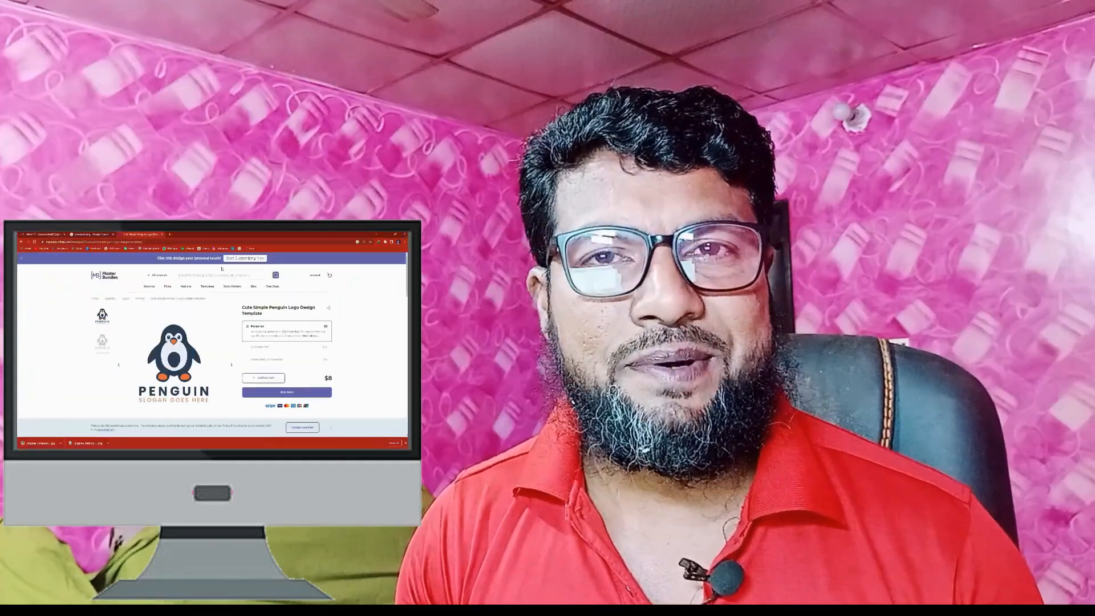
pyautogui.click(202, 287)
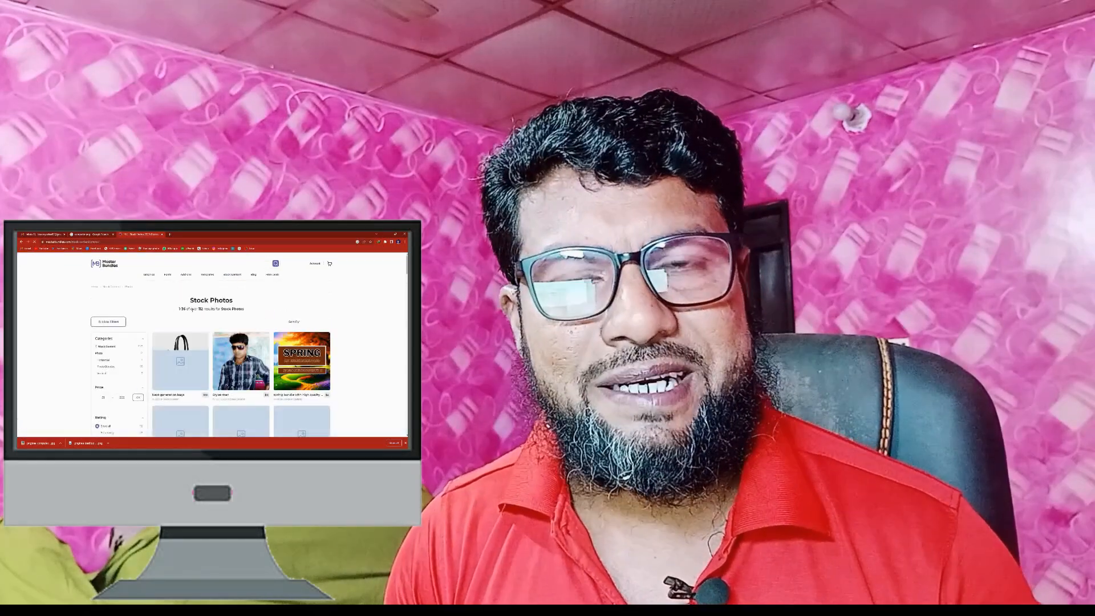
pyautogui.scroll(-3, 188, 368)
pyautogui.scroll(-8, 239, 345)
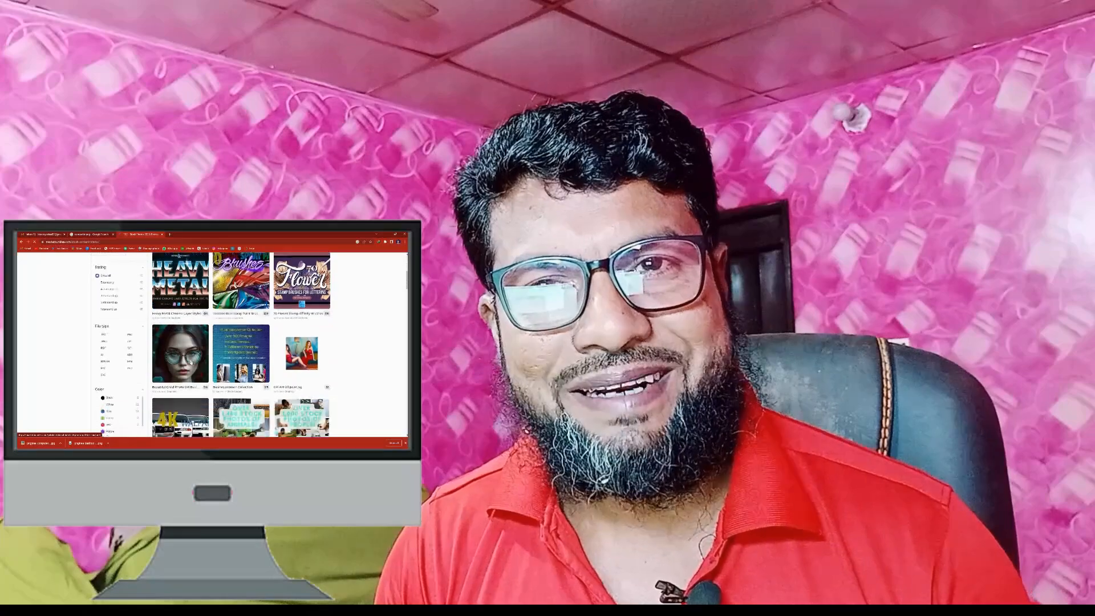
pyautogui.scroll(-10, 192, 357)
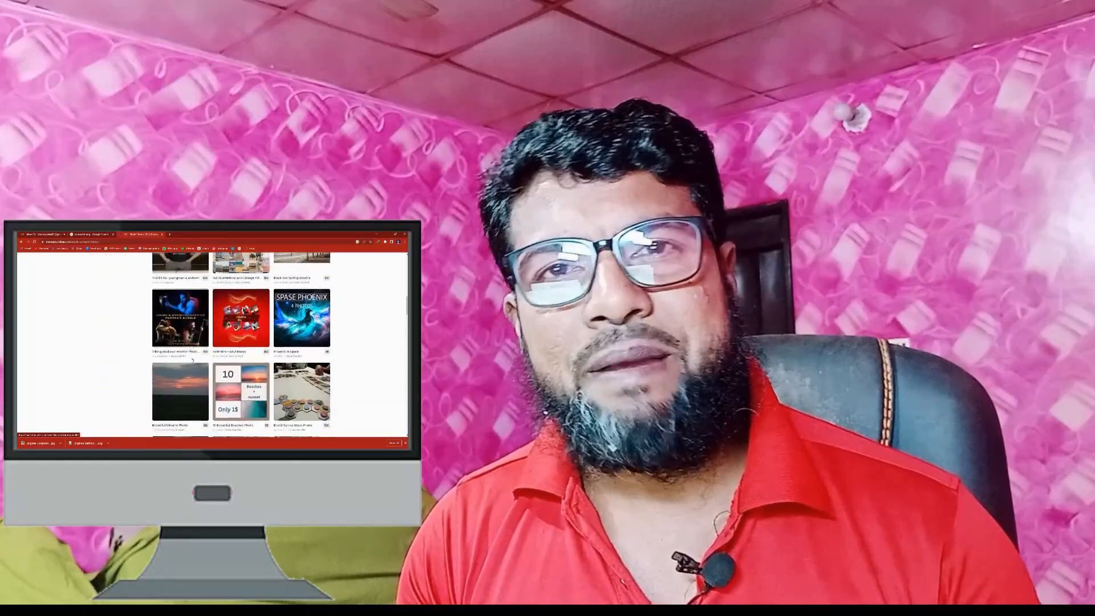
pyautogui.scroll(-8, 192, 358)
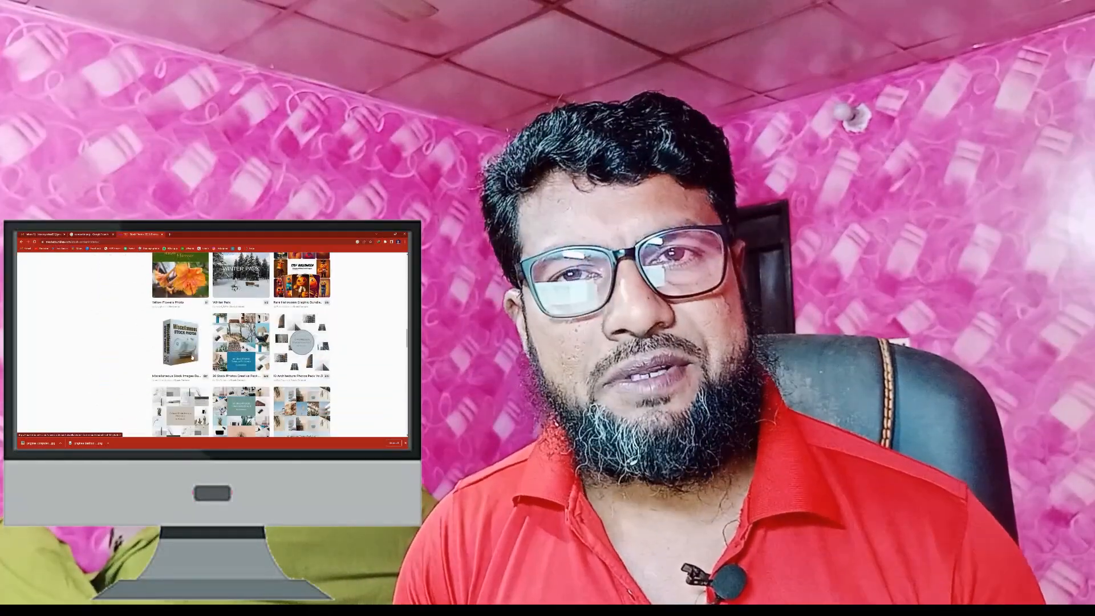
pyautogui.scroll(12, 195, 342)
pyautogui.scroll(10, 195, 341)
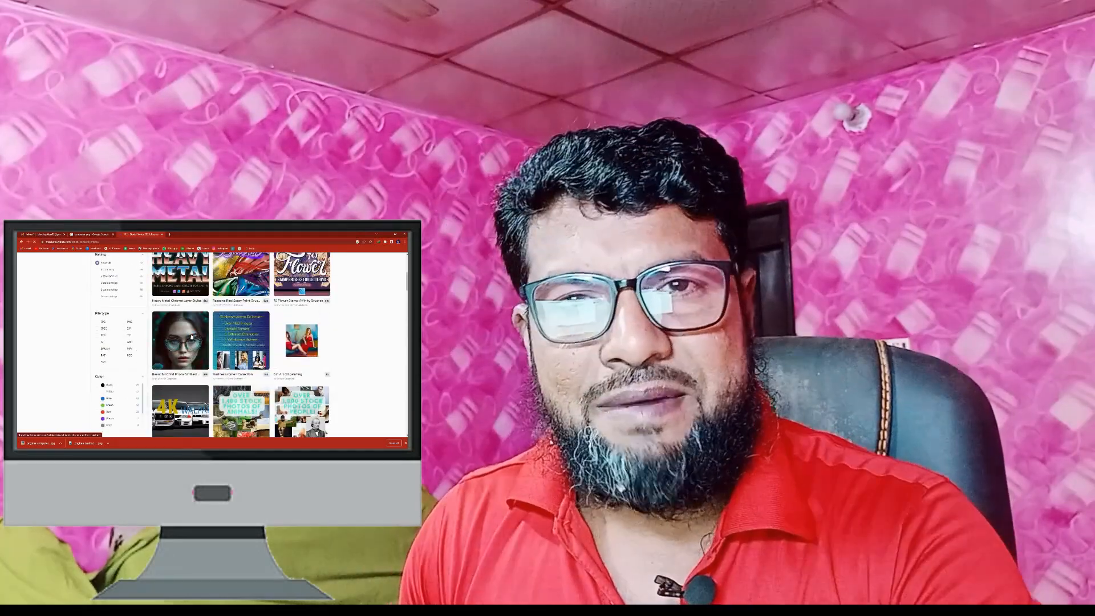
pyautogui.scroll(-1, 257, 342)
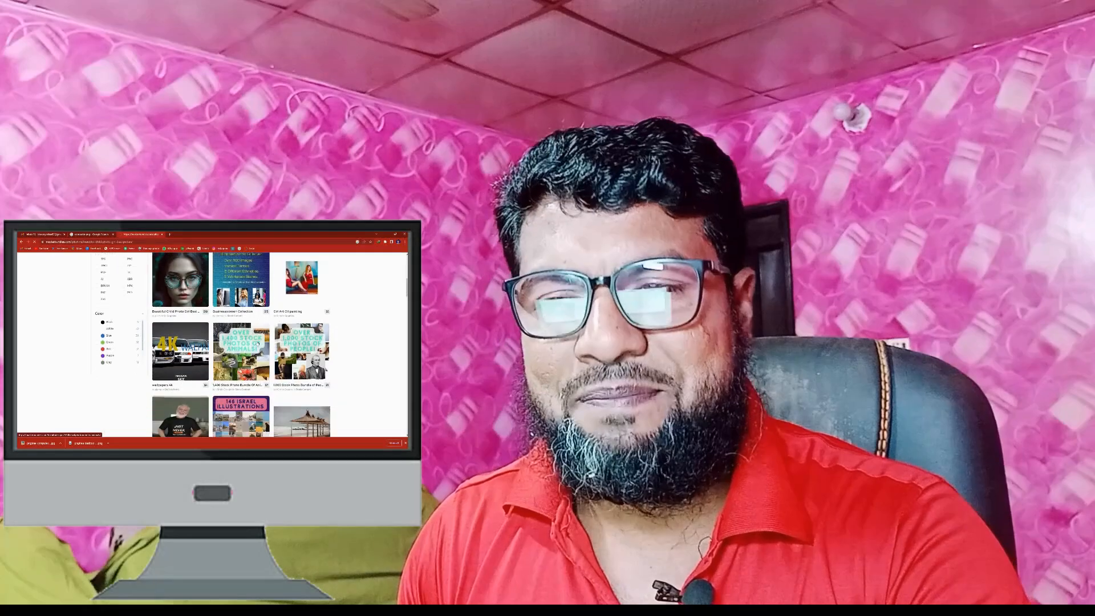
# Open the Beautiful Child Photo Girl Best Picture product and examine its Personal, Commercial and Extended Commercial license prices.
pyautogui.click(181, 283)
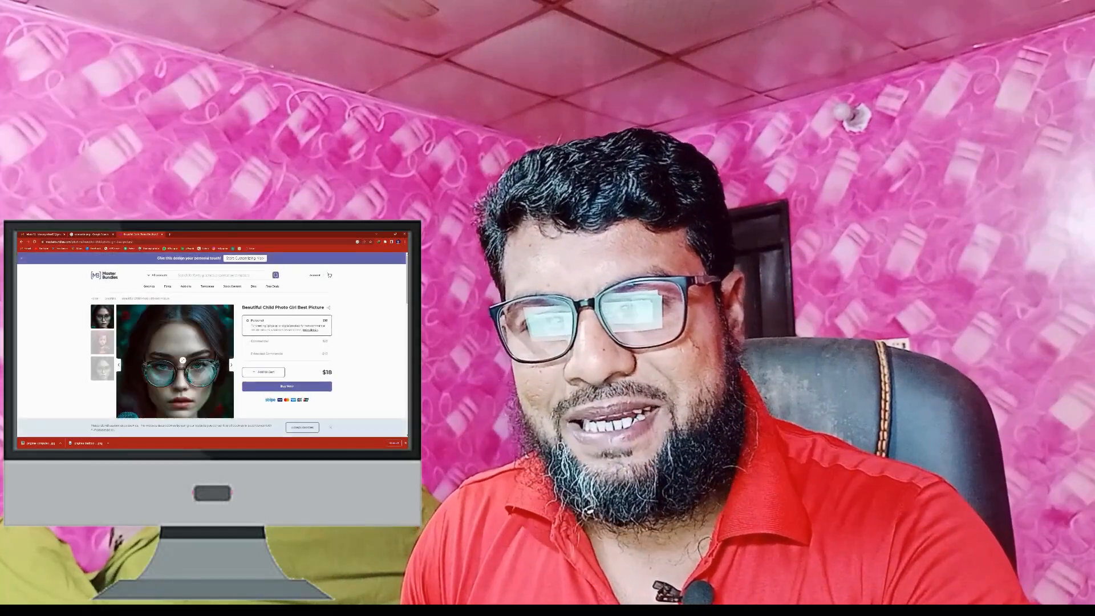
pyautogui.hotkey('ctrl', '1')
pyautogui.rightClick(290, 417)
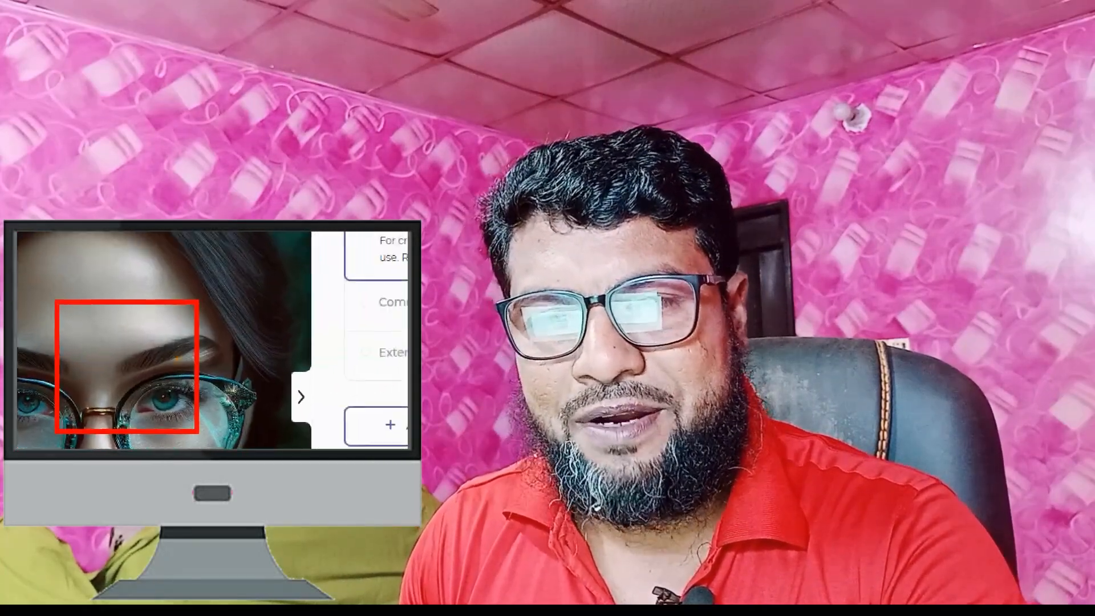
pyautogui.click(219, 315)
pyautogui.moveTo(41, 272)
pyautogui.mouseDown()
pyautogui.moveTo(350, 362)
pyautogui.moveTo(393, 355)
pyautogui.mouseUp()
pyautogui.moveTo(32, 357)
pyautogui.mouseDown()
pyautogui.moveTo(370, 405)
pyautogui.moveTo(403, 398)
pyautogui.mouseUp()
pyautogui.moveTo(39, 411); pyautogui.dragTo(309, 448)
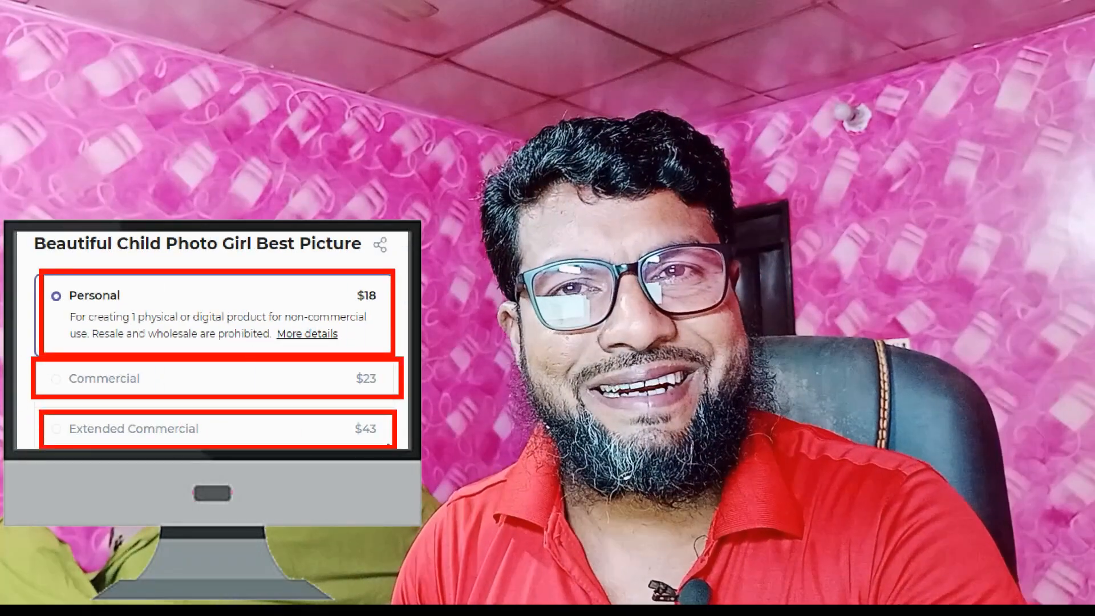
pyautogui.press('Escape')
pyautogui.moveTo(232, 287)
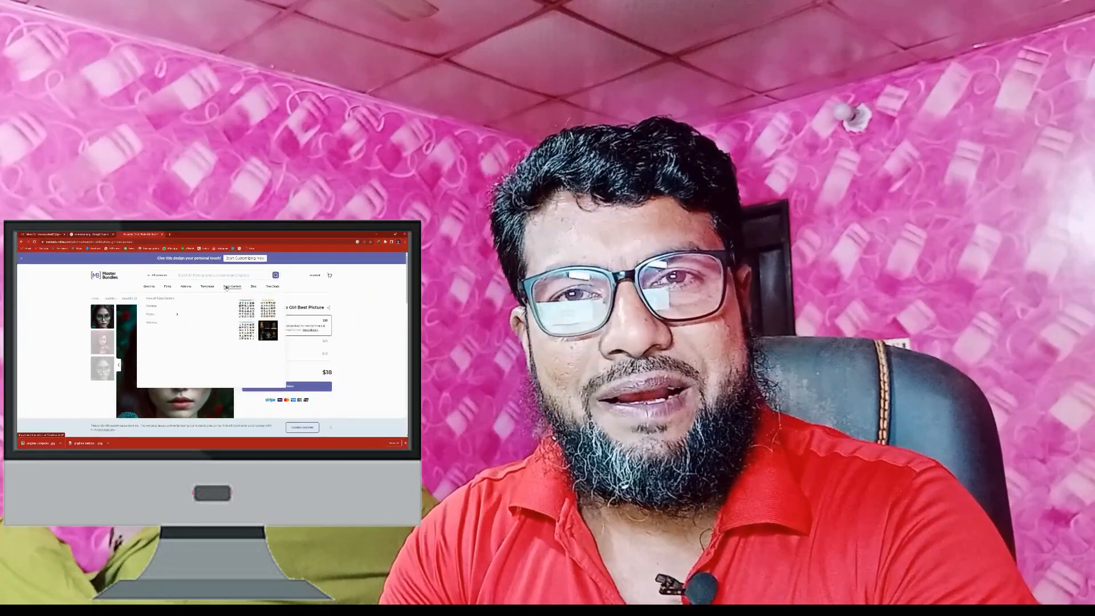
pyautogui.moveTo(160, 317)
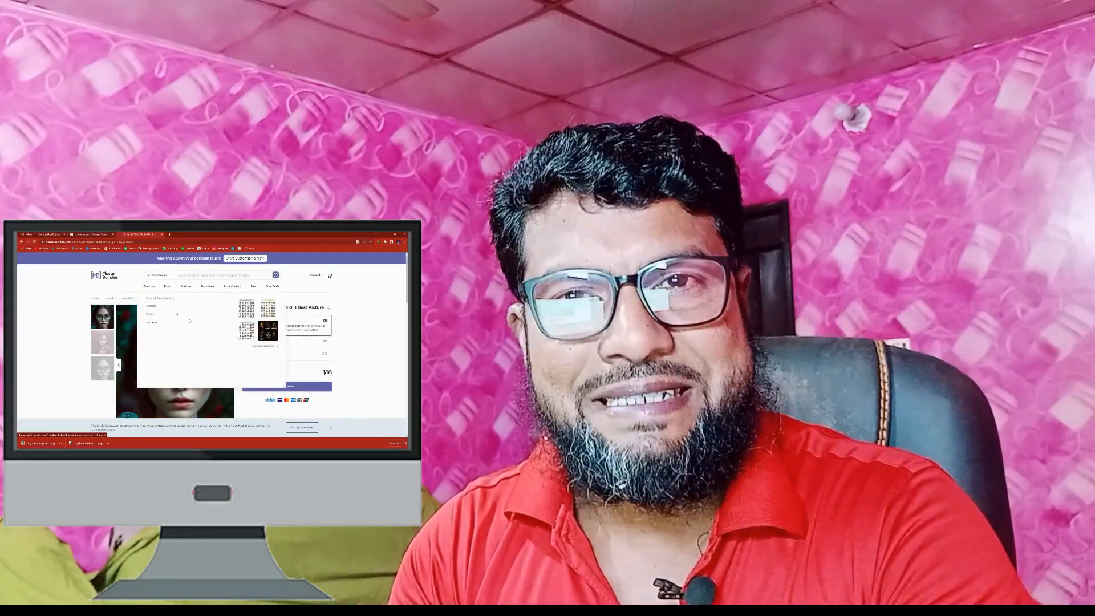
pyautogui.click(265, 311)
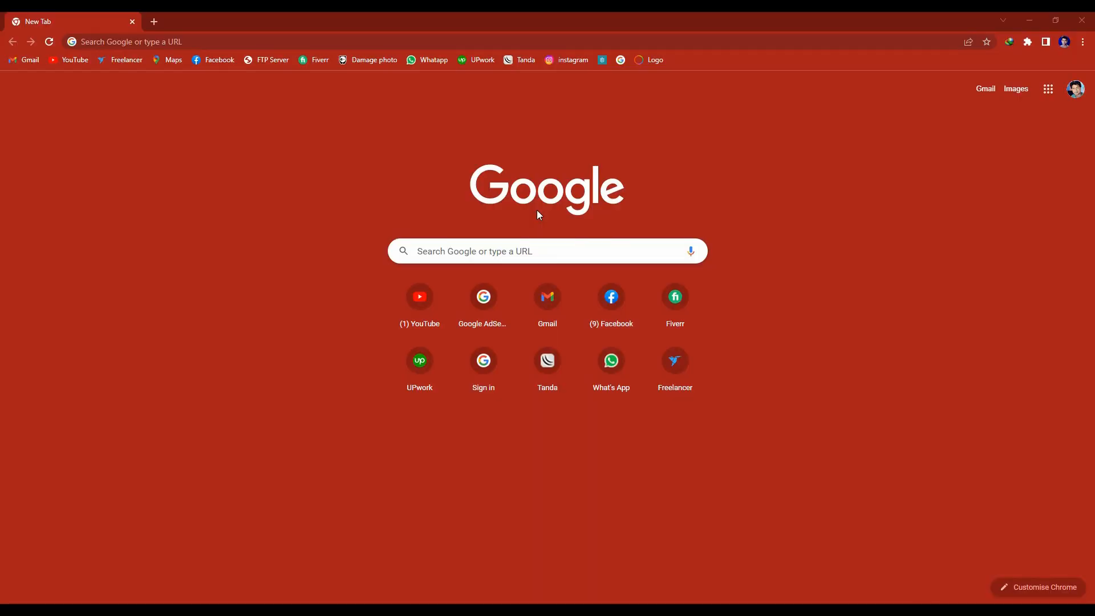
# Search Google for masterbundles.
pyautogui.click(523, 251)
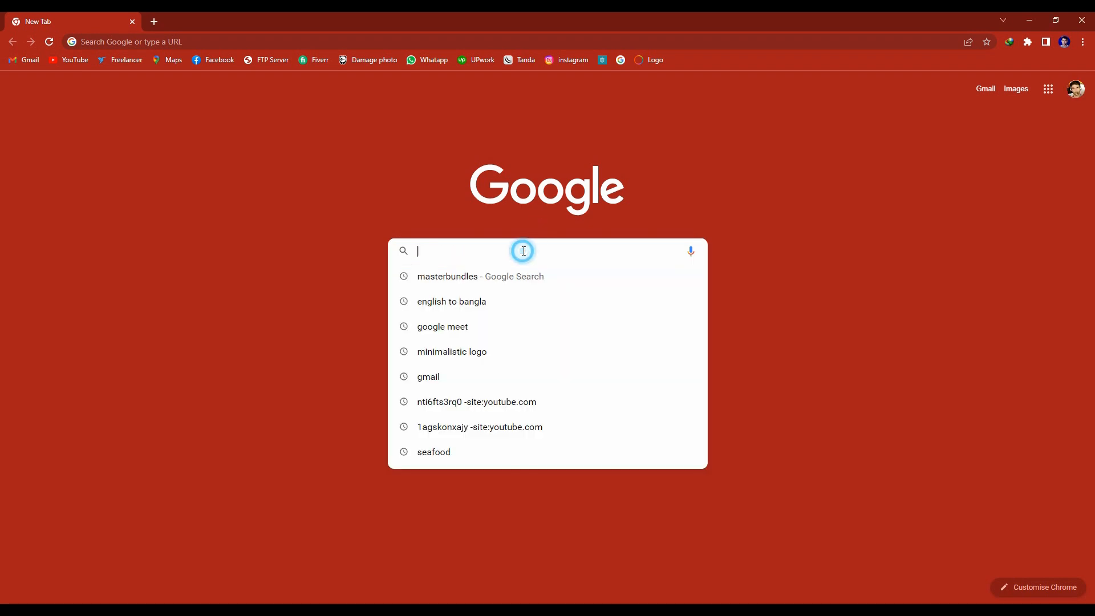
pyautogui.write('mast')
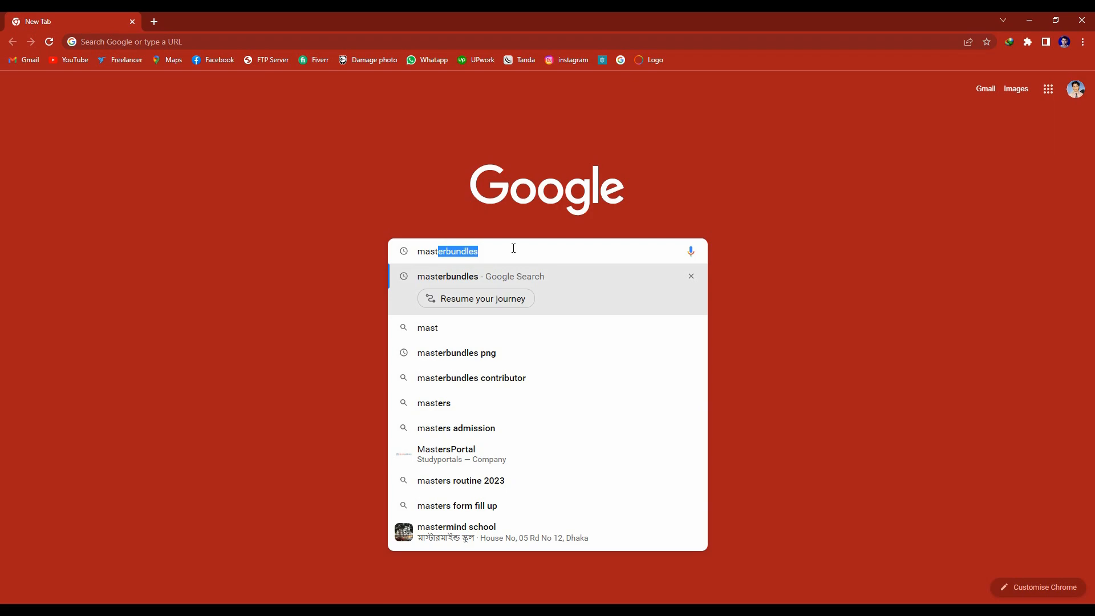
pyautogui.press('Return')
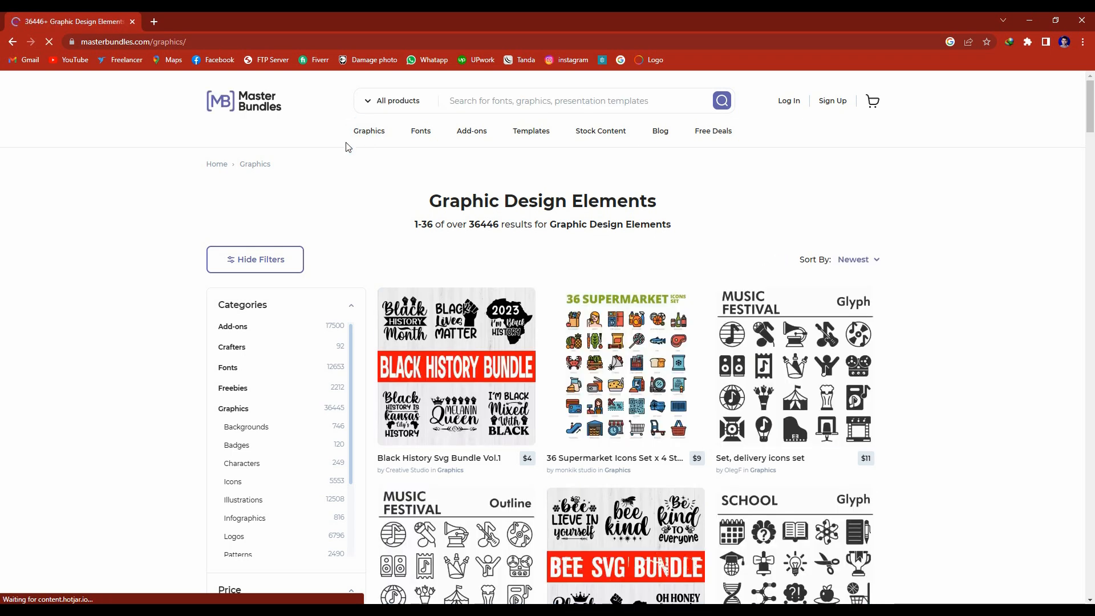
# Look through the Graphics and Fonts listings and the Add-ons and Templates subcategories on MasterBundles.
pyautogui.click(364, 137)
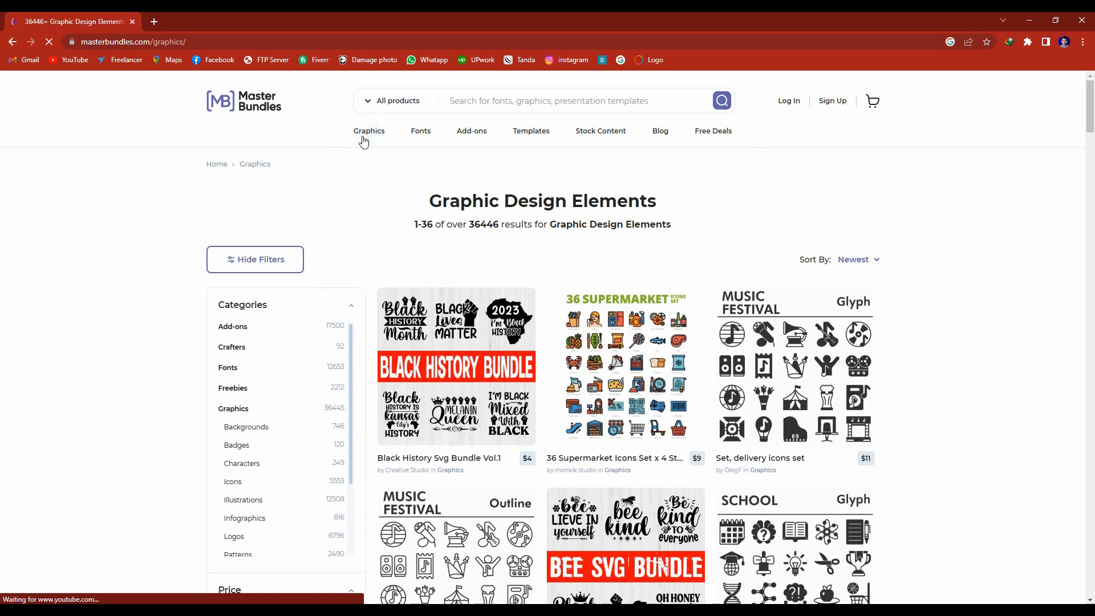
pyautogui.moveTo(364, 138)
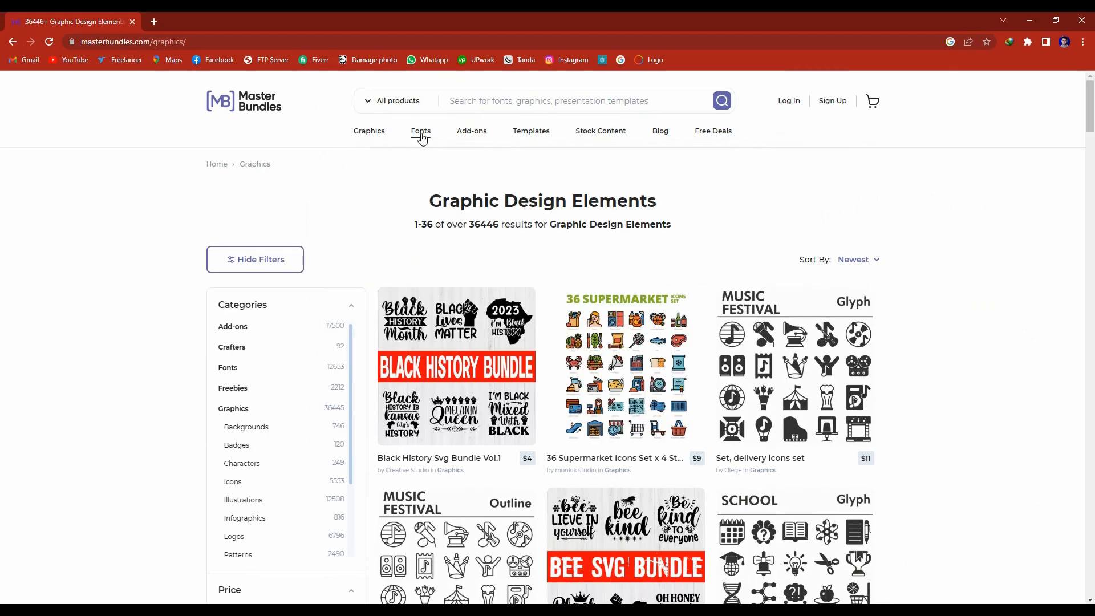
pyautogui.click(422, 135)
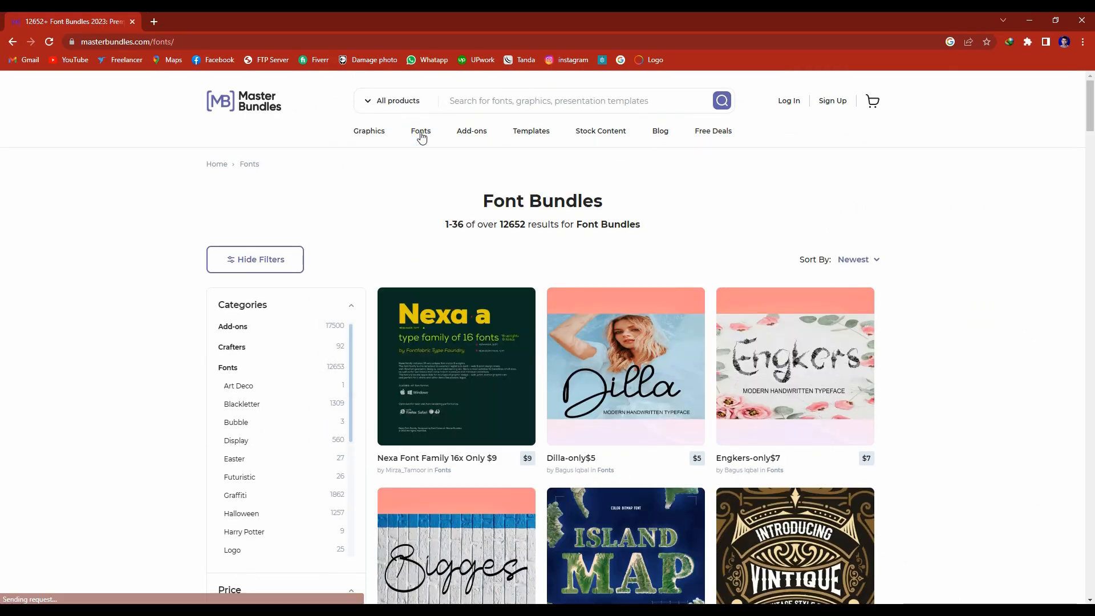
pyautogui.moveTo(465, 137)
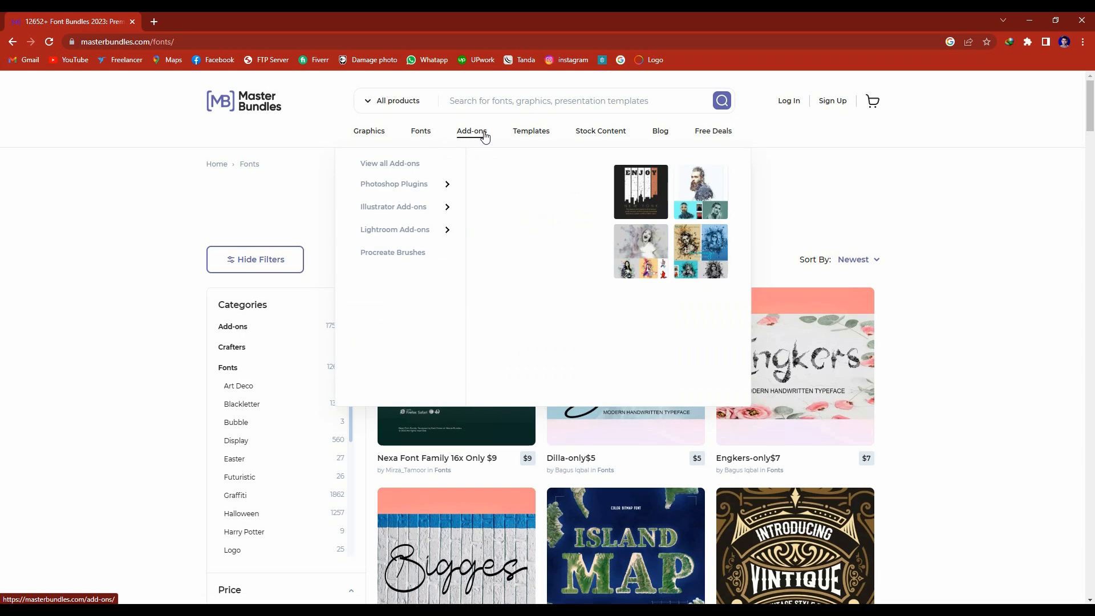
pyautogui.moveTo(527, 138)
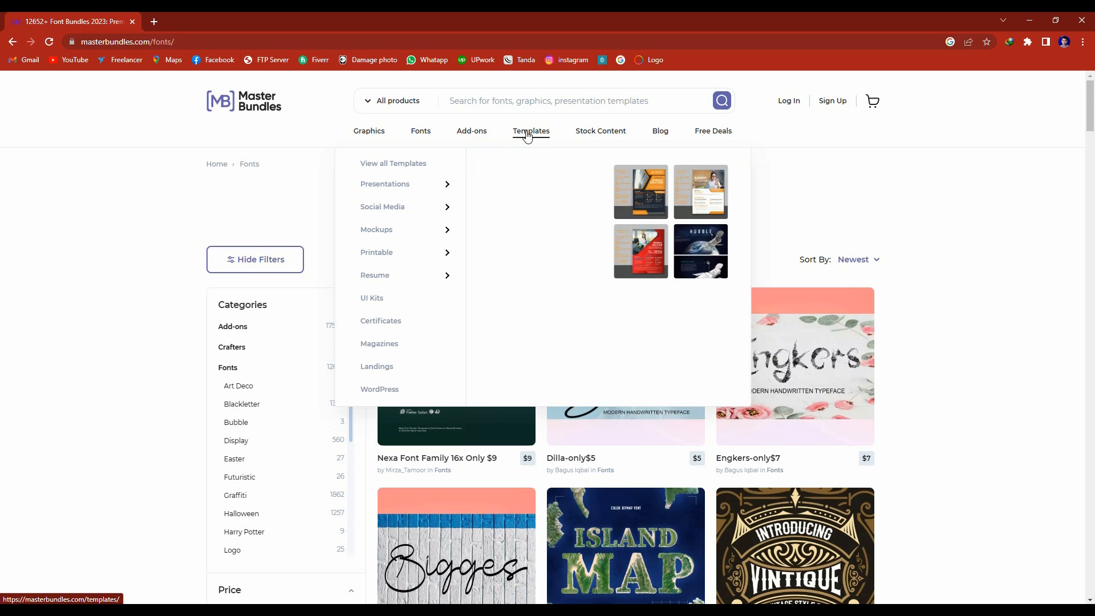
pyautogui.moveTo(591, 139)
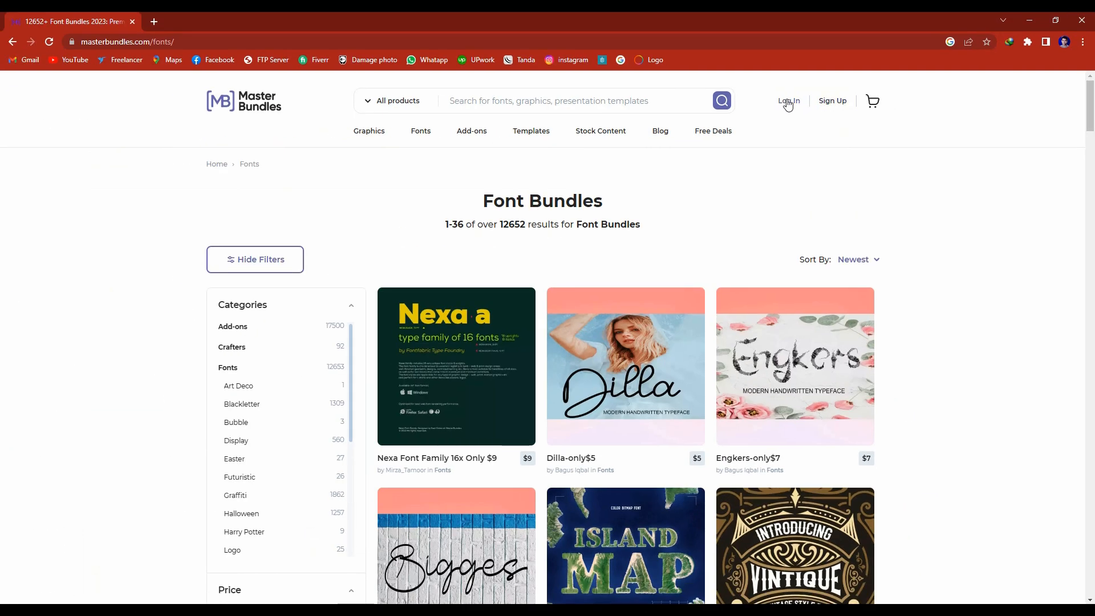
# Open the login page and log in to the MasterBundles account with e-mail and password.
pyautogui.click(787, 103)
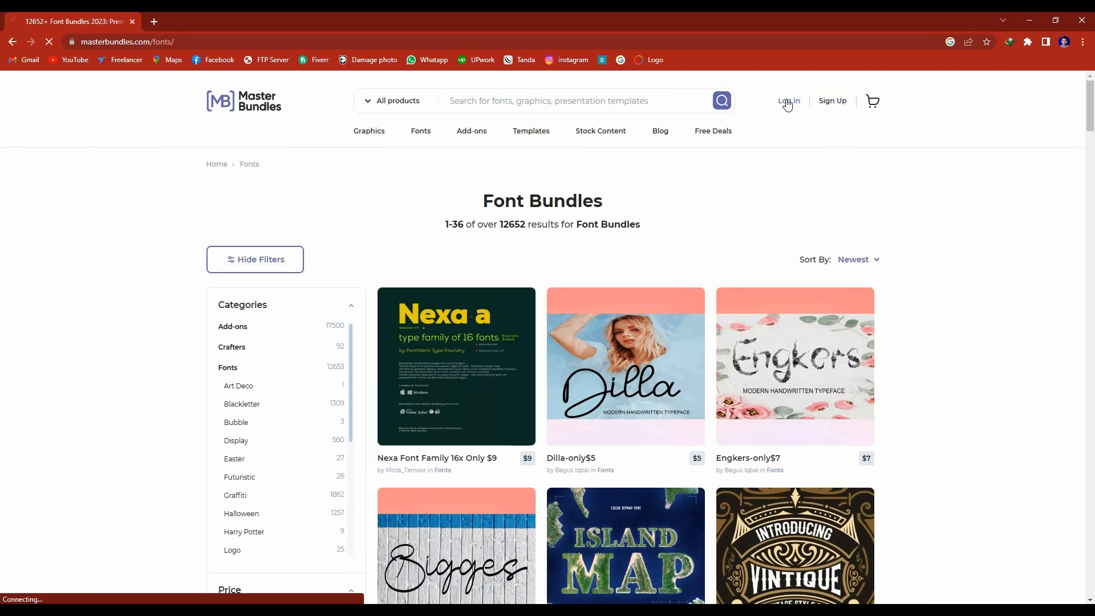
pyautogui.click(595, 248)
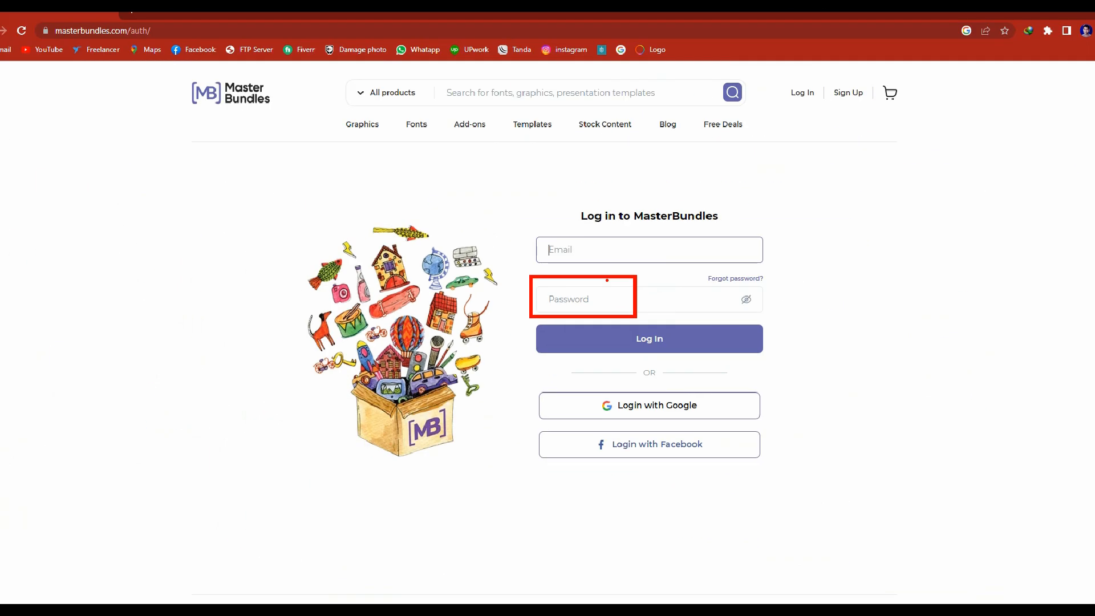
pyautogui.click(641, 341)
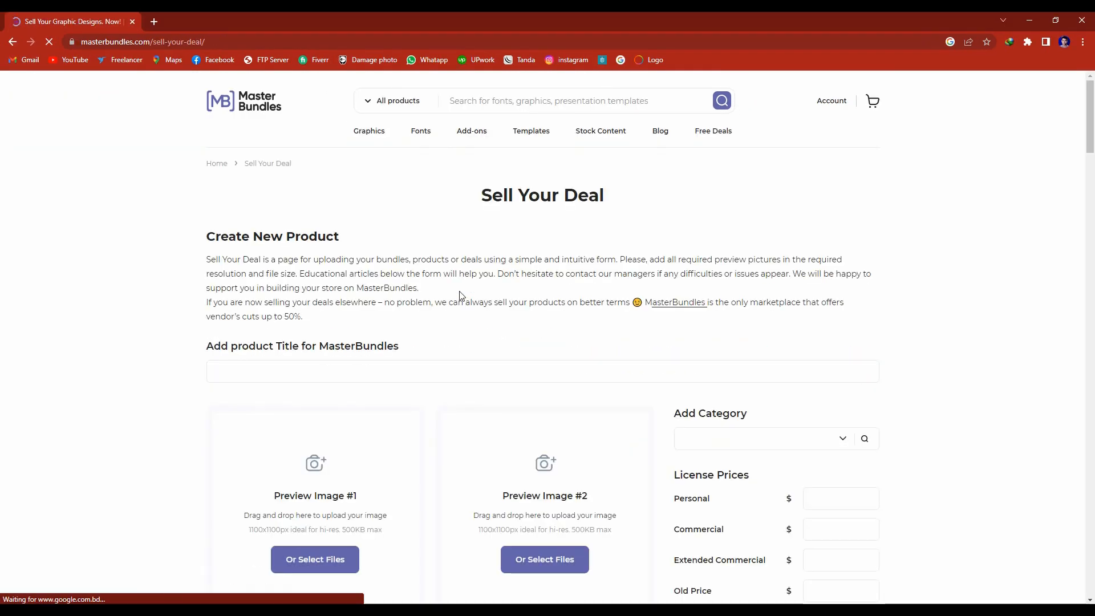
# Review the Create New Product form, from the title, preview images and license prices to the Pinterest image and description sections.
pyautogui.scroll(-14, 498, 364)
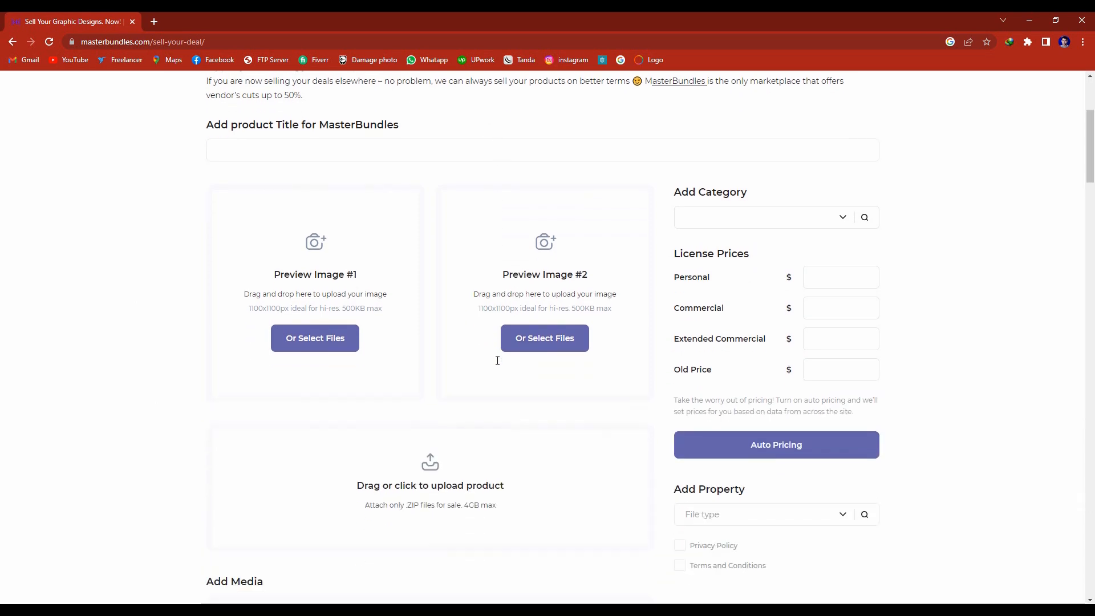
pyautogui.scroll(-15, 495, 367)
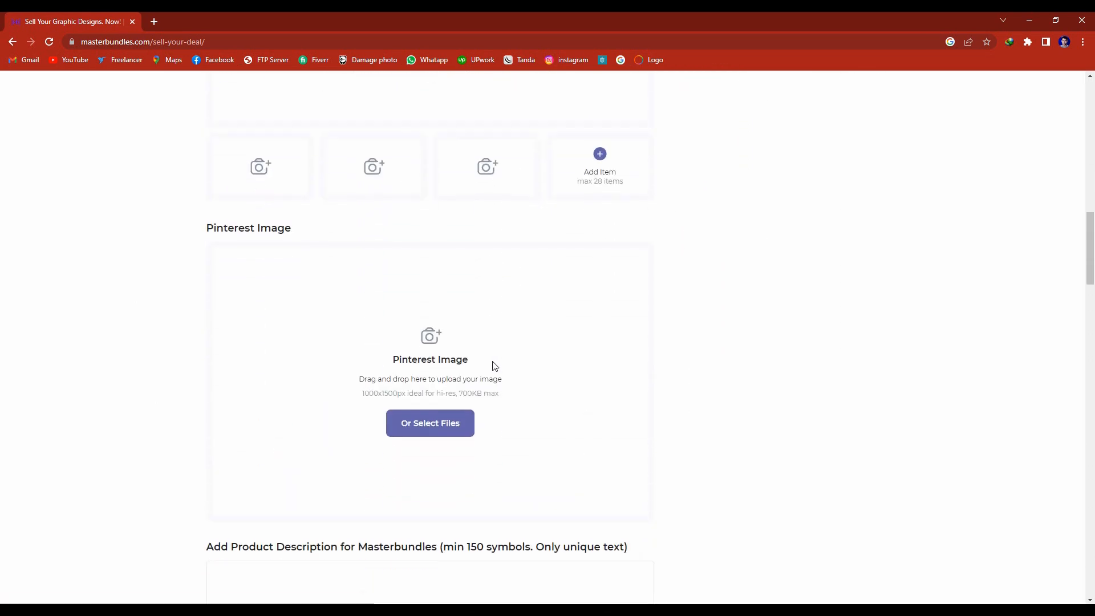
pyautogui.scroll(15, 491, 359)
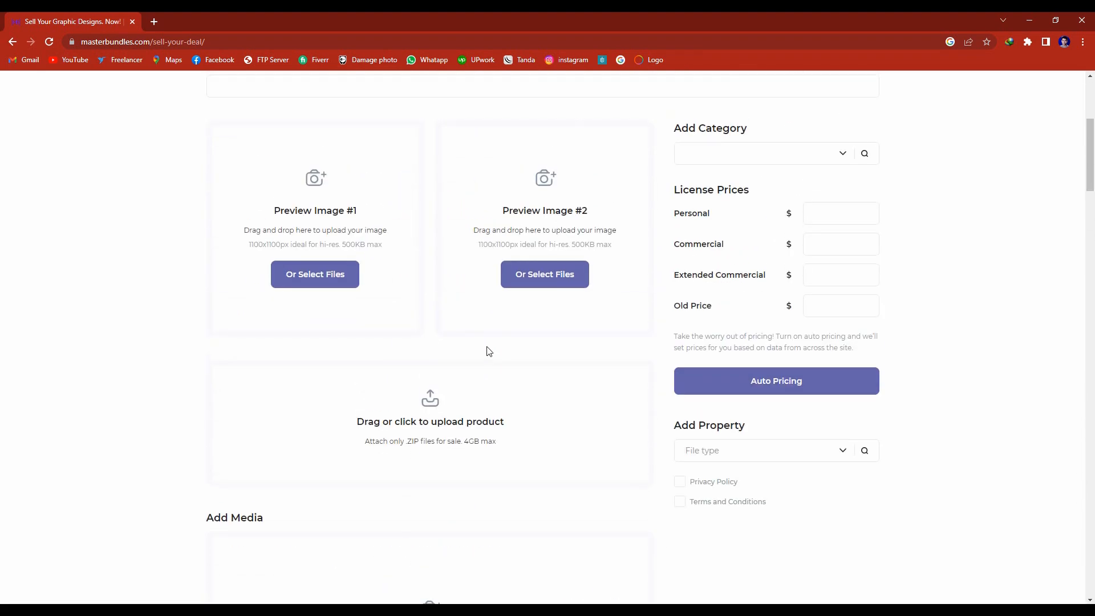
pyautogui.scroll(5, 490, 351)
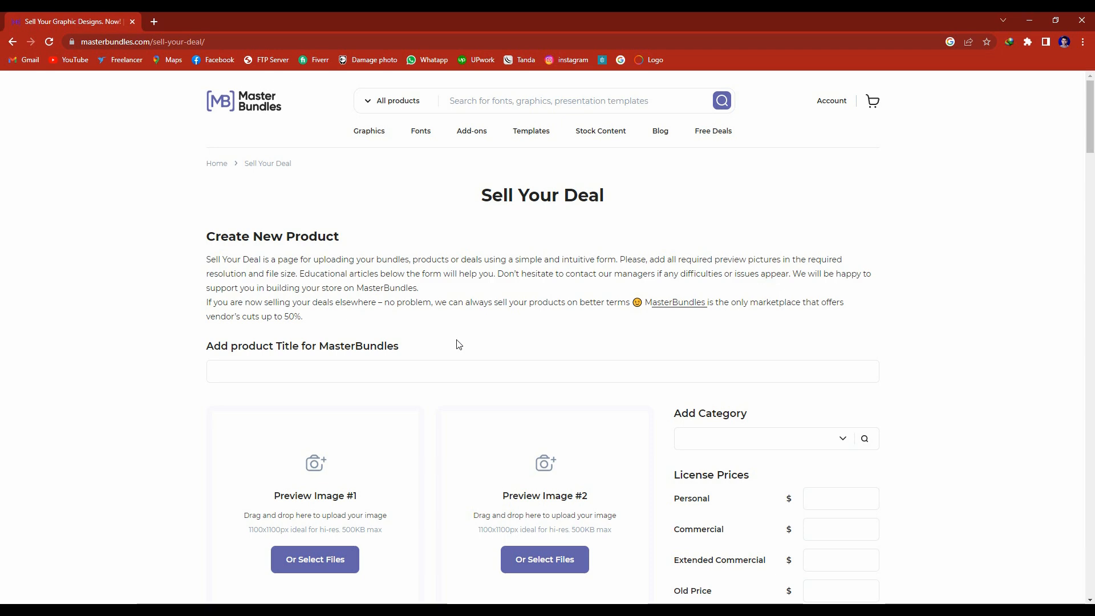
pyautogui.scroll(-4, 461, 345)
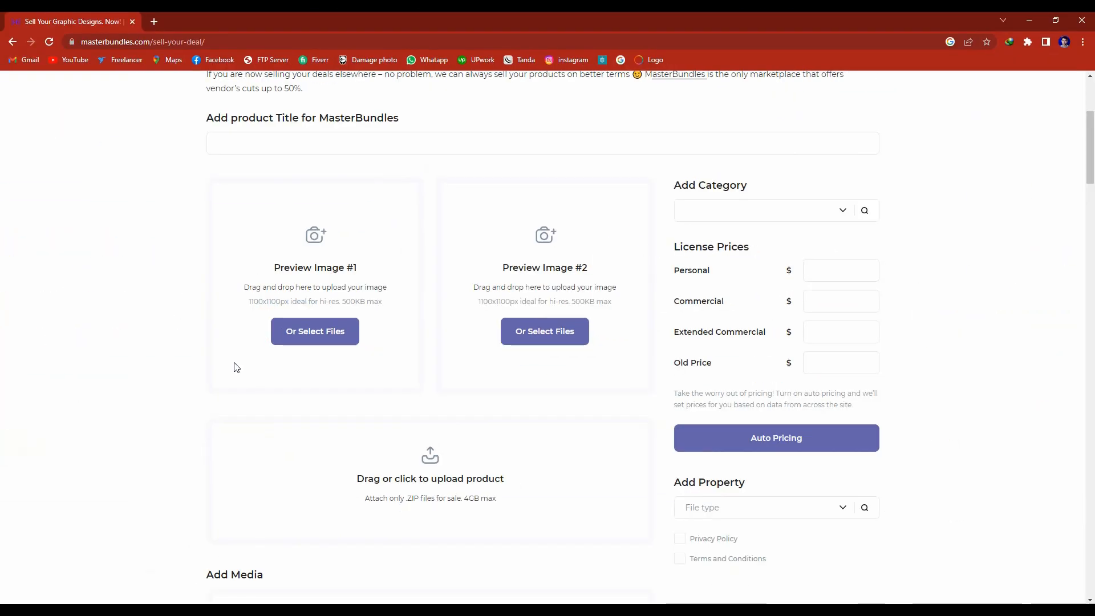
# Switch to File Explorer, open the Master folder on the Desktop, and reposition its window over the product form.
pyautogui.moveTo(100, 610)
pyautogui.click(100, 569)
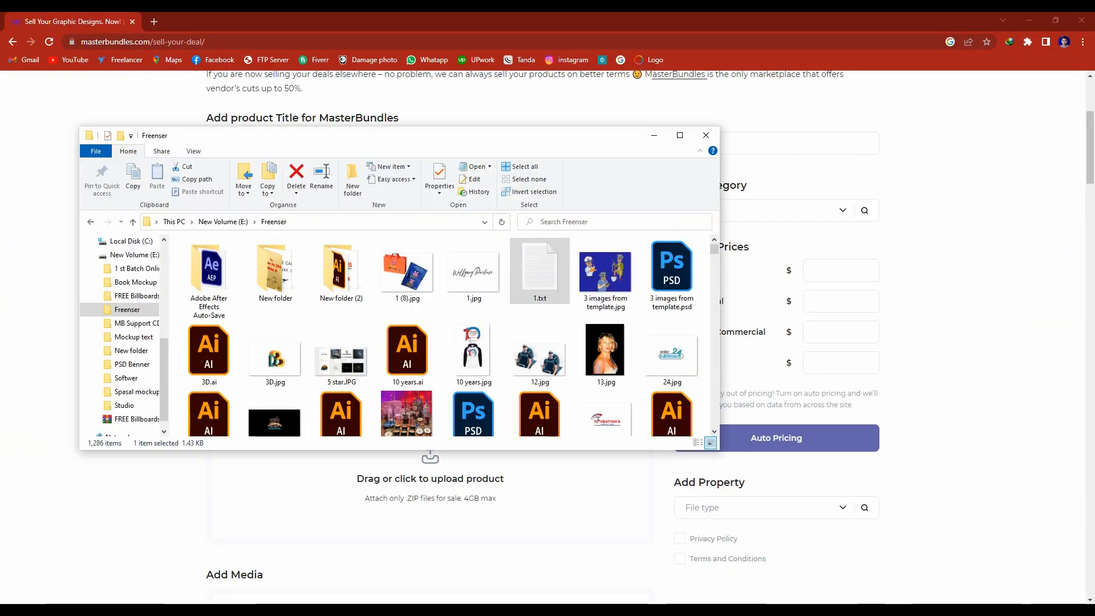
pyautogui.scroll(3, 153, 292)
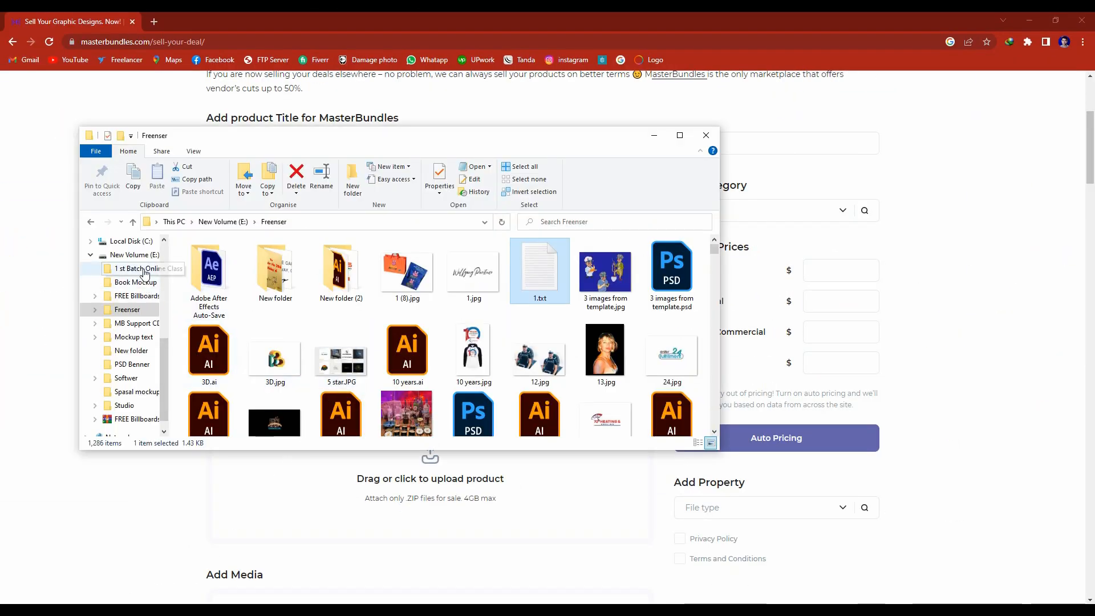
pyautogui.click(122, 292)
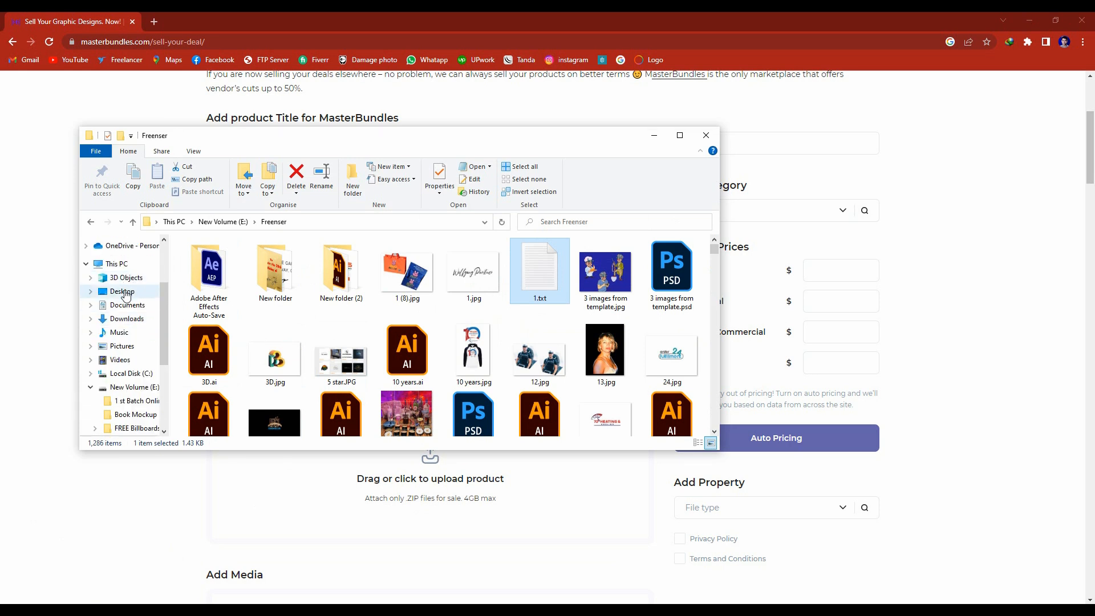
pyautogui.doubleClick(481, 279)
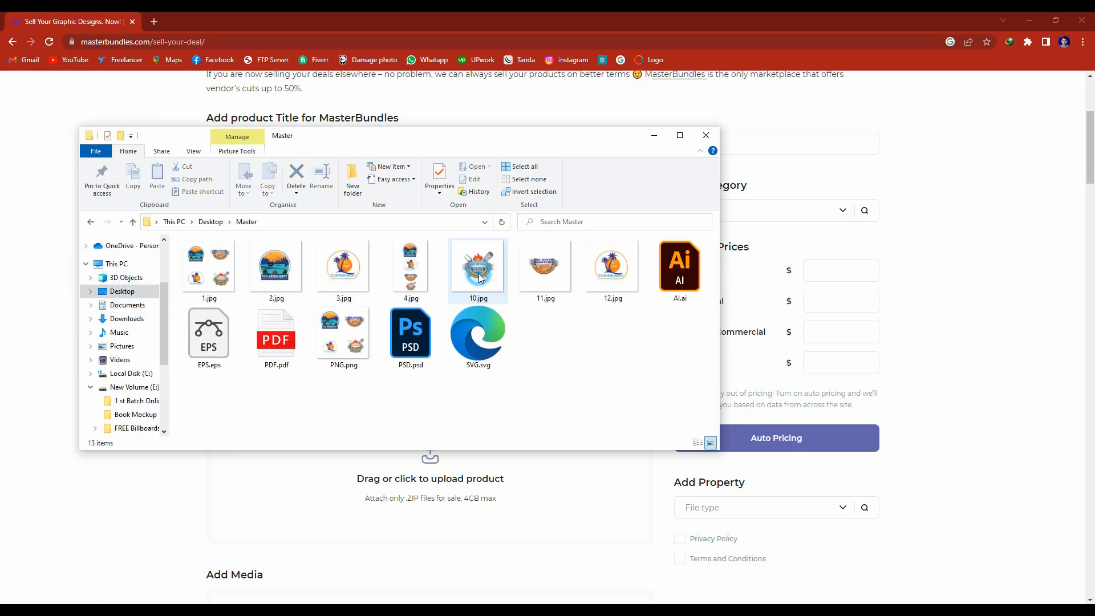
pyautogui.moveTo(578, 141); pyautogui.dragTo(733, 120)
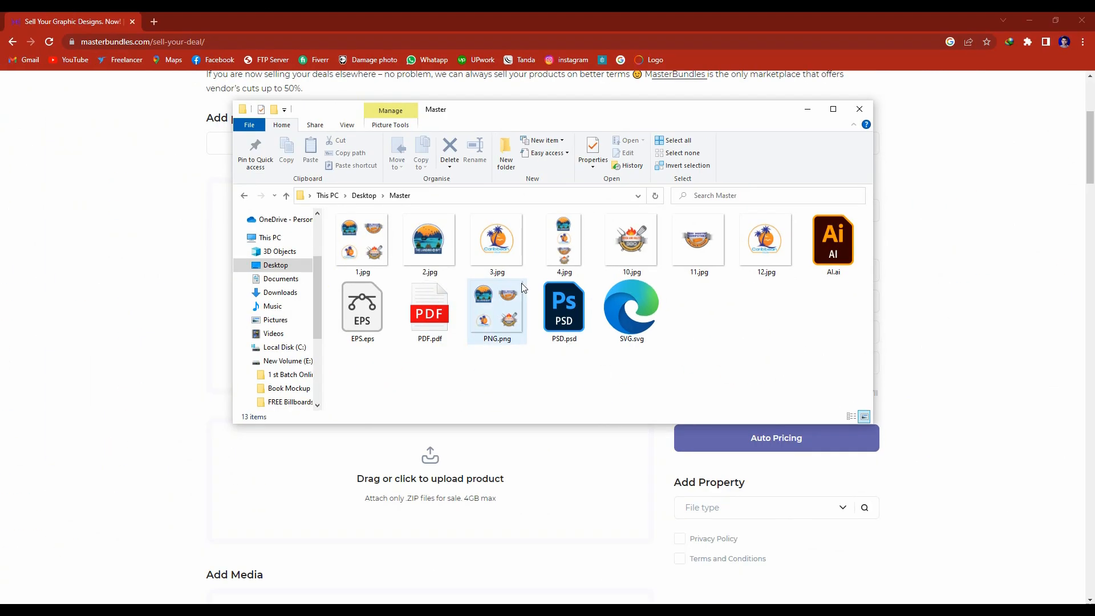
# Switch to Illustrator, undo the last two changes to the logo parts in Lakefront Logo.ai, and clear the selection.
pyautogui.click(249, 609)
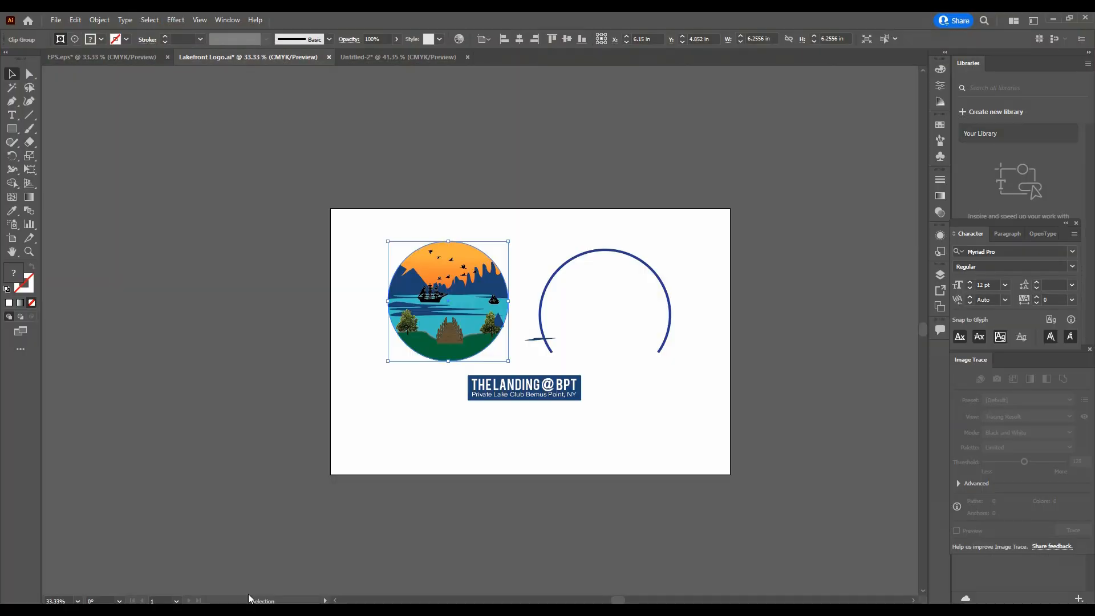
pyautogui.press('a')
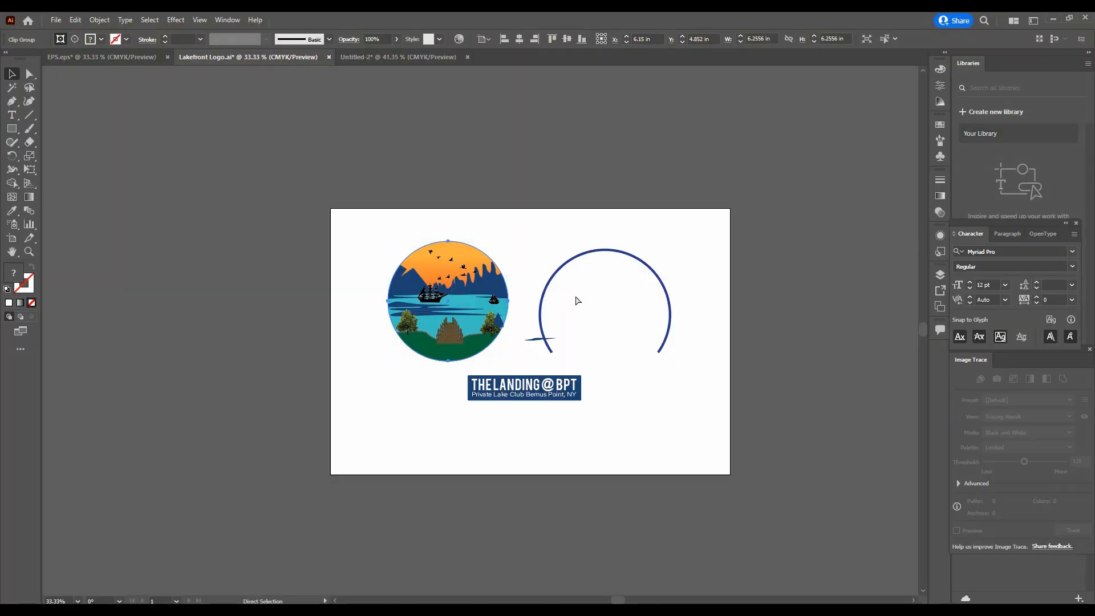
pyautogui.hotkey('ctrl', 'z')
pyautogui.hotkey('ctrl', 'z')
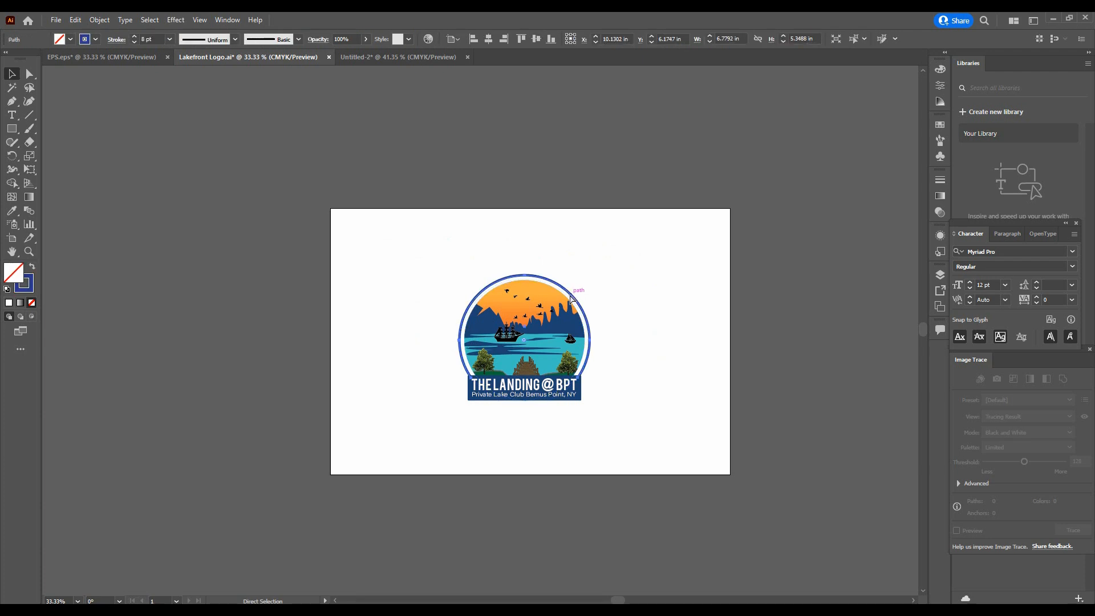
pyautogui.press('v')
pyautogui.click(652, 315)
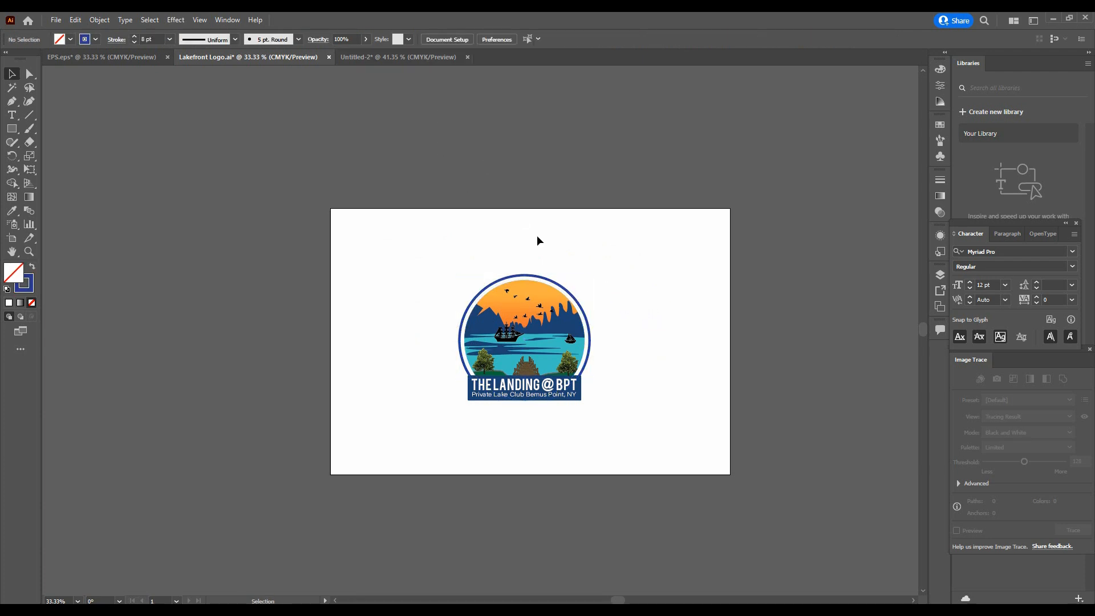
# View the logo layouts in Untitled-2 and EPS.eps, and select all the prepared files in File Explorer's Master folder.
pyautogui.click(399, 59)
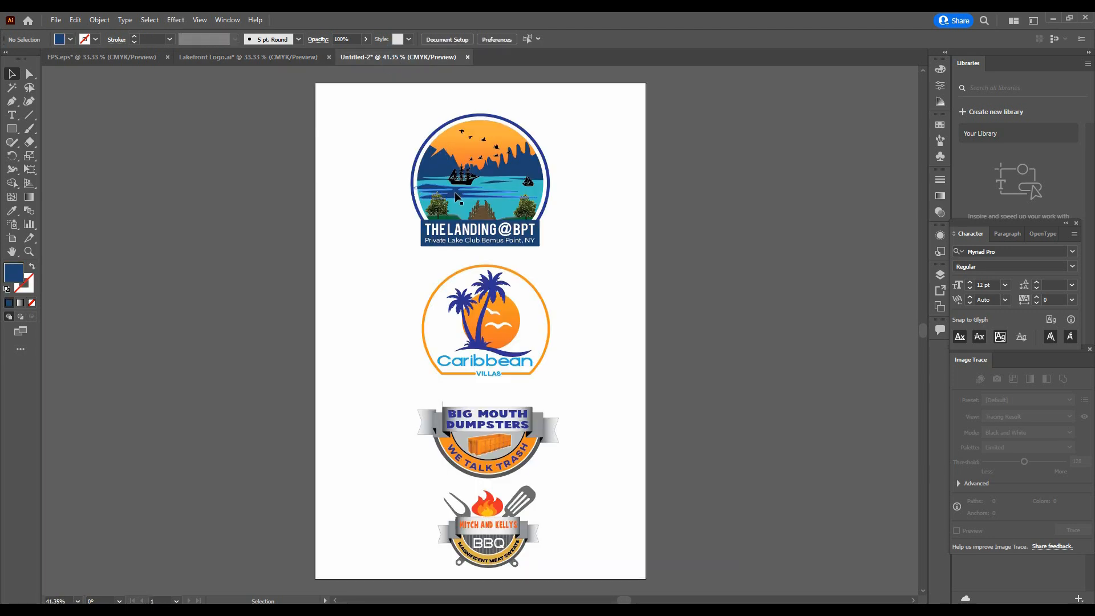
pyautogui.click(150, 60)
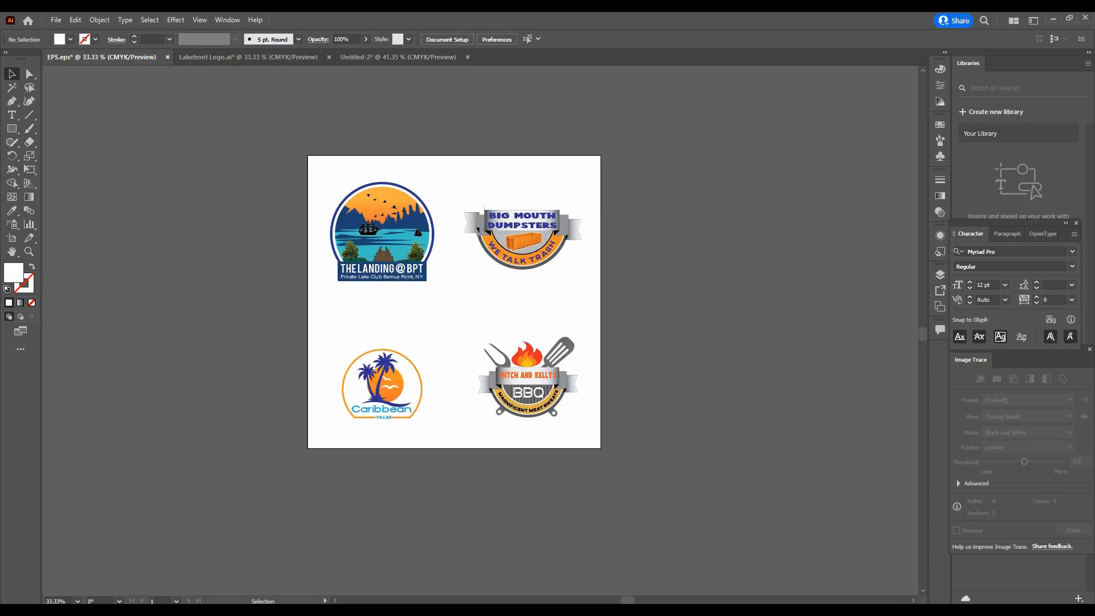
pyautogui.click(217, 611)
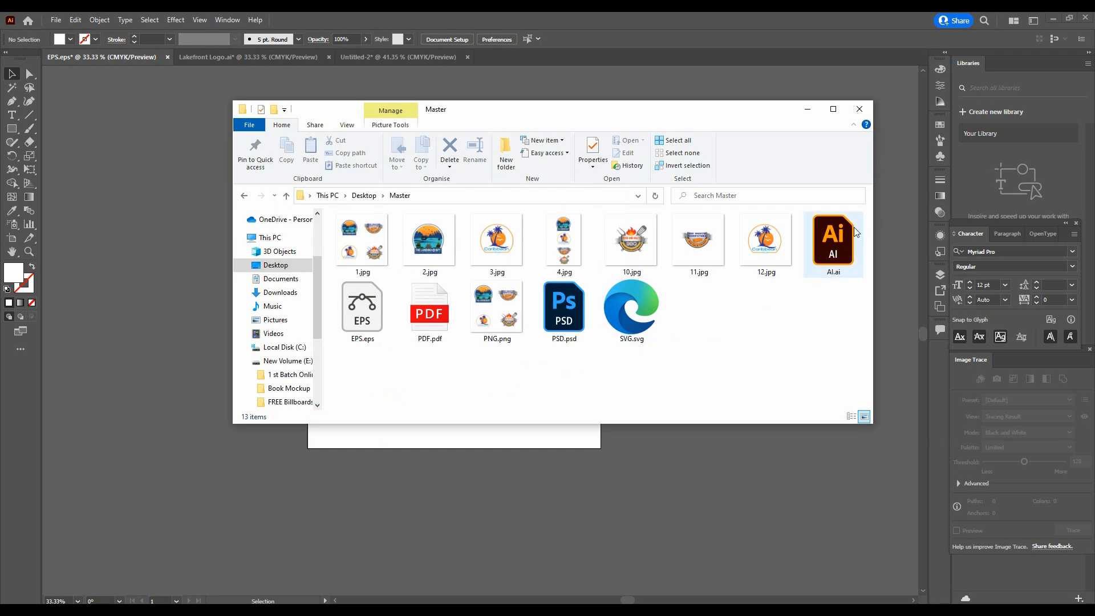
pyautogui.moveTo(869, 221); pyautogui.dragTo(339, 371)
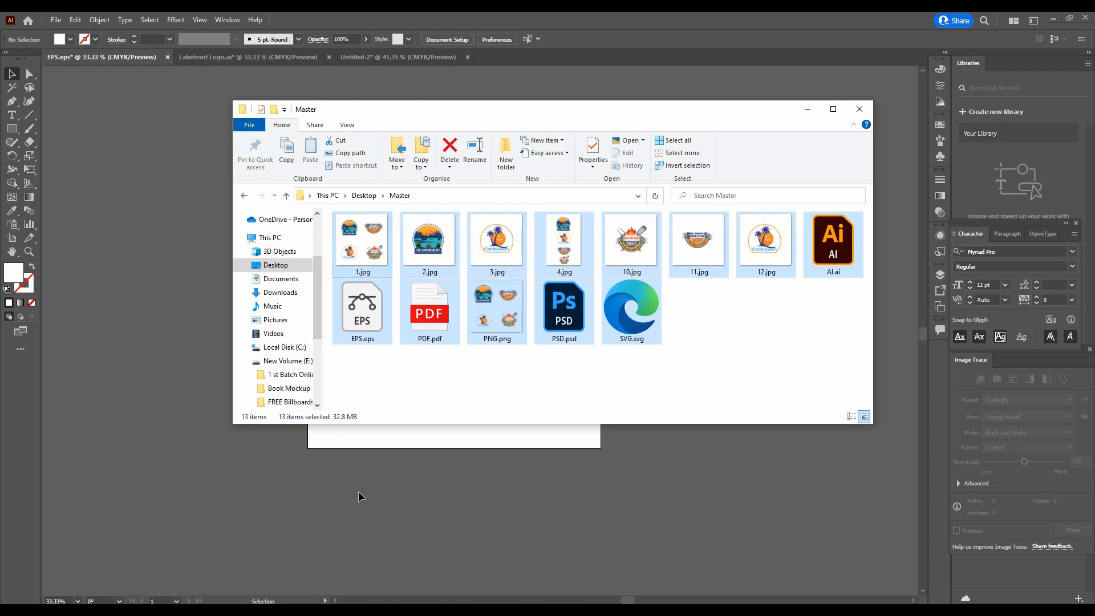
pyautogui.click(400, 611)
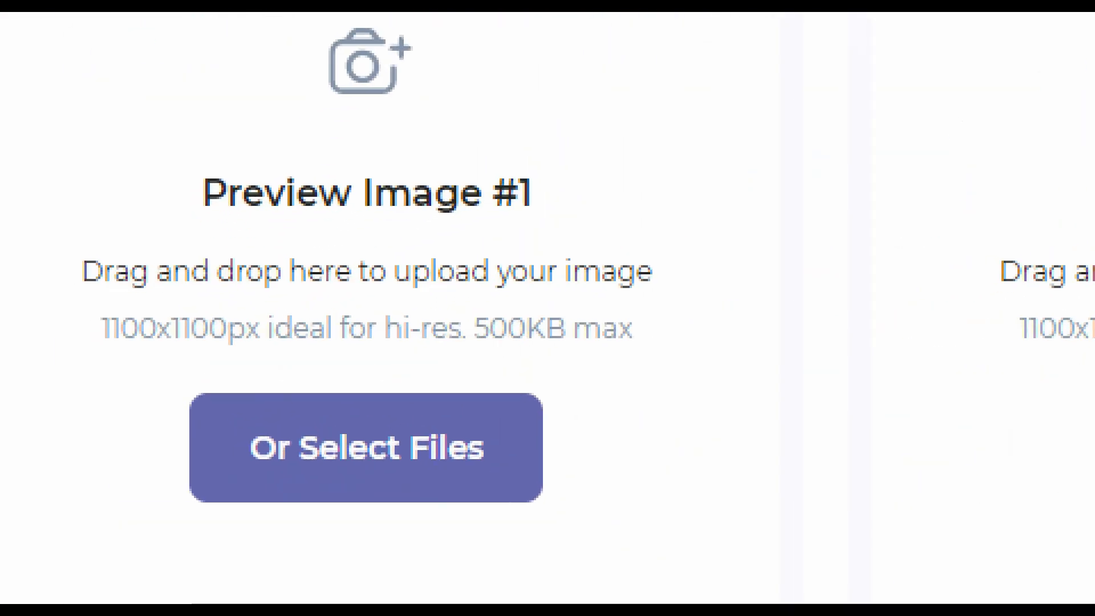
pyautogui.click(388, 468)
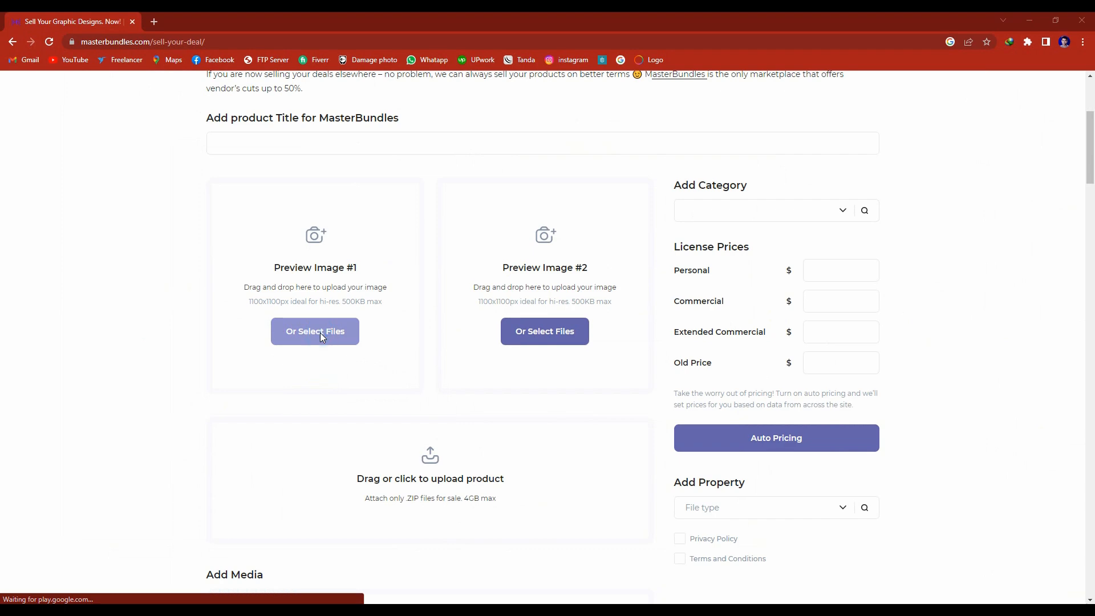
pyautogui.click(593, 253)
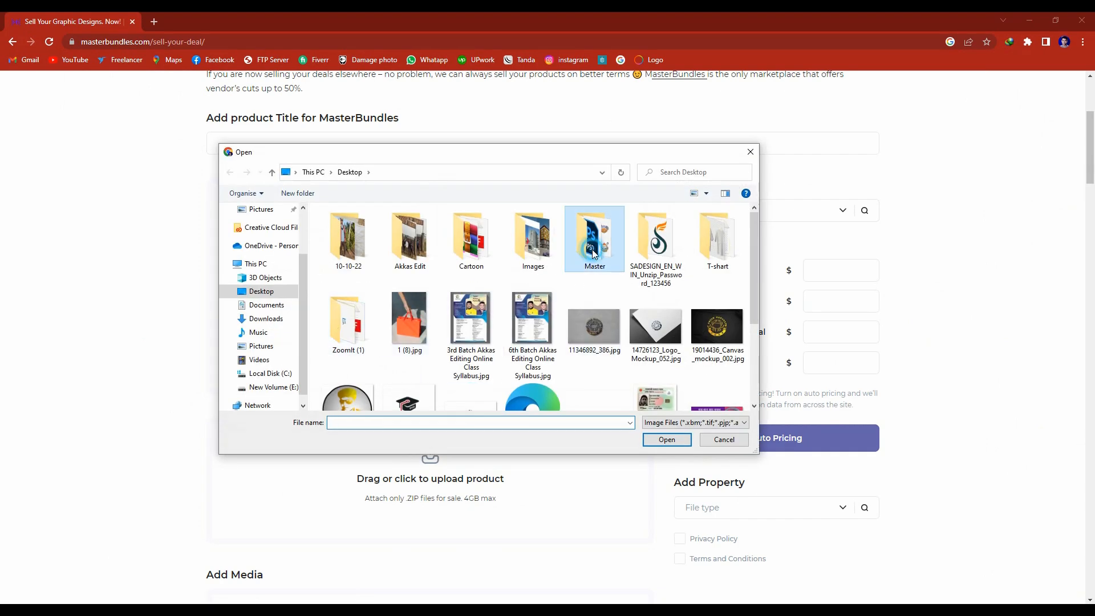
pyautogui.doubleClick(593, 253)
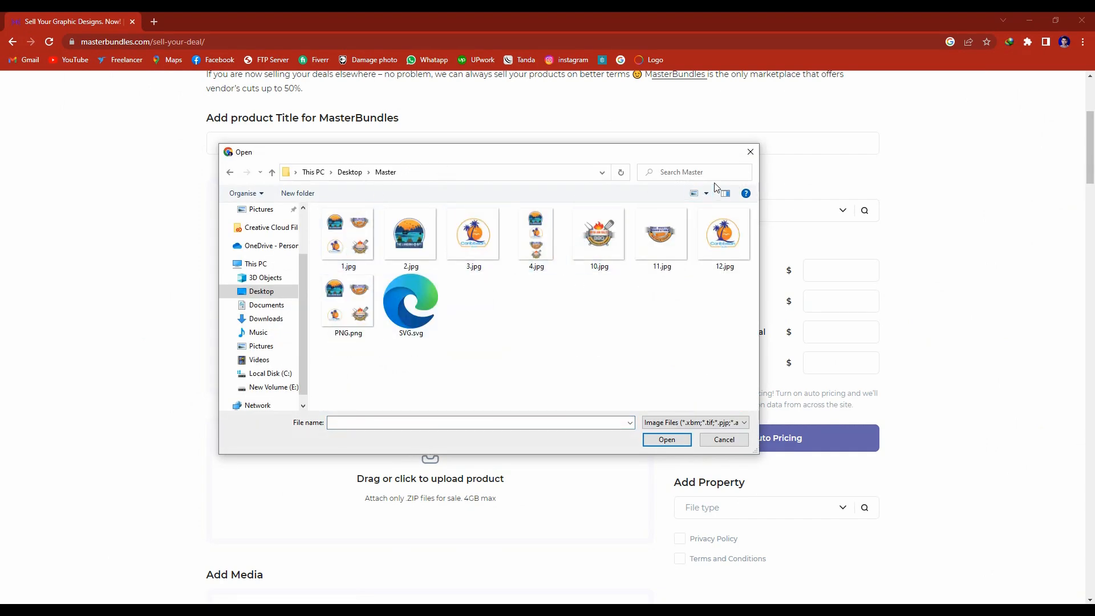
pyautogui.click(751, 151)
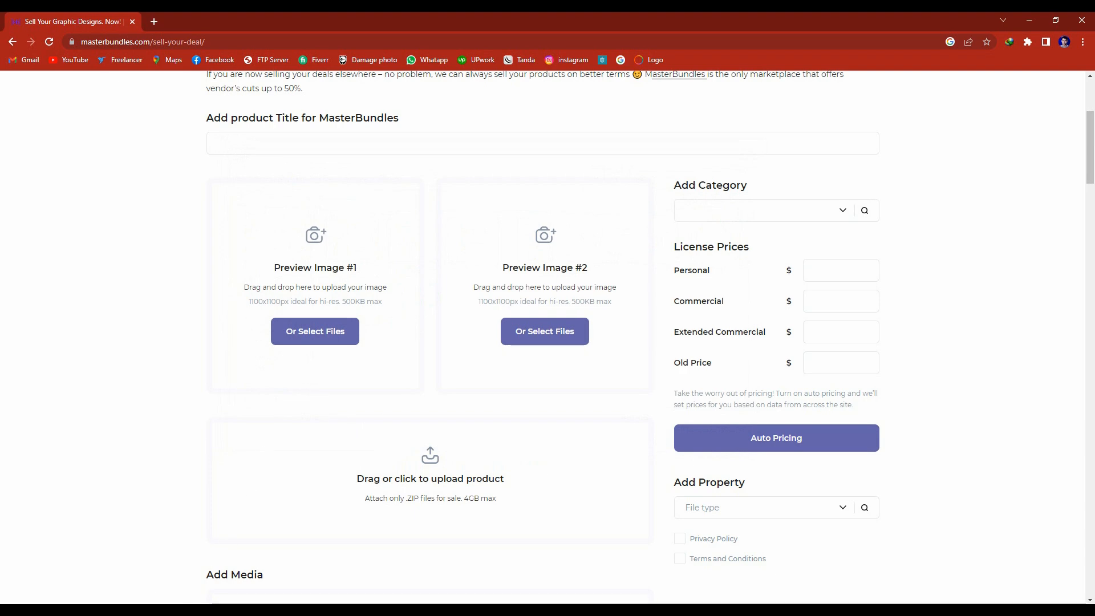
# Upload 1.jpg as Preview Image #1 and 2.jpg as Preview Image #2 from the Master folder.
pyautogui.click(129, 606)
pyautogui.moveTo(542, 130); pyautogui.dragTo(898, 292)
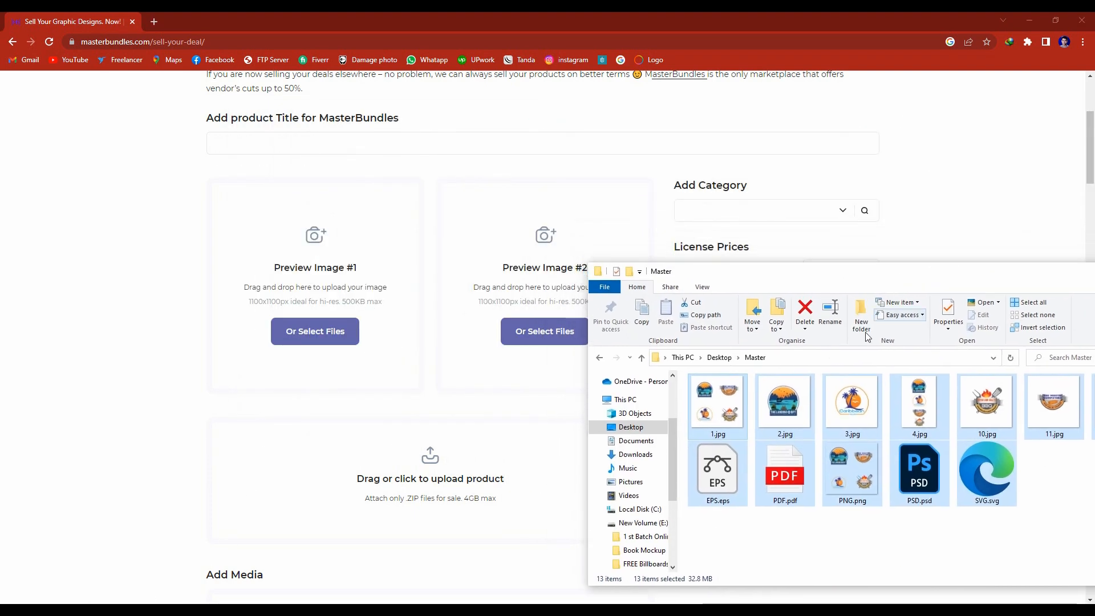
pyautogui.click(717, 413)
pyautogui.moveTo(717, 412); pyautogui.dragTo(320, 323)
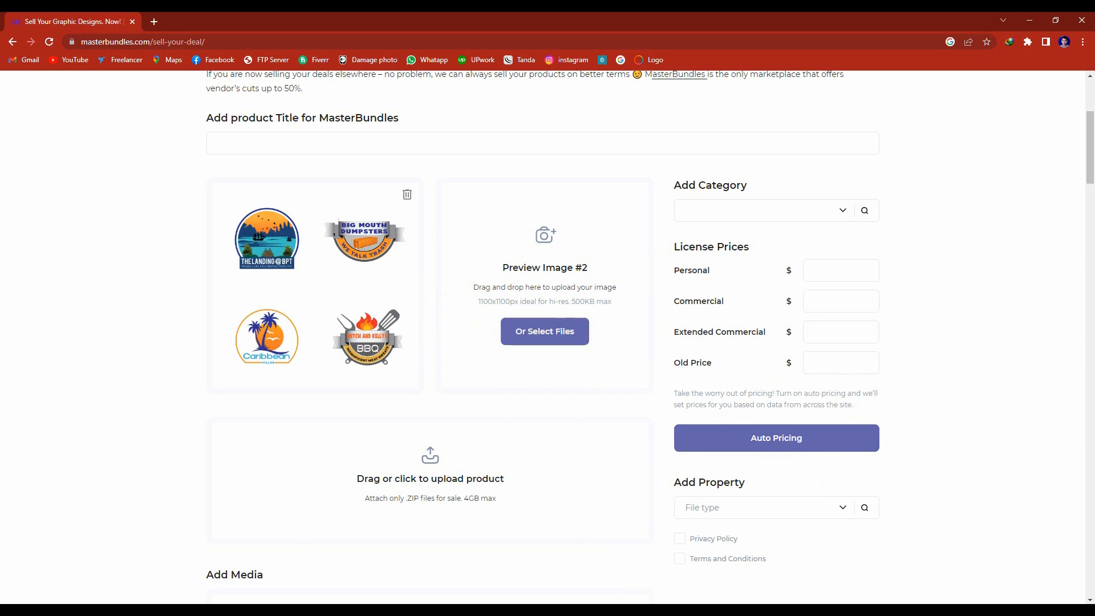
pyautogui.click(129, 606)
pyautogui.moveTo(787, 414); pyautogui.dragTo(541, 317)
# Compress all files in the Master folder into a zipped folder and upload SVG.zip as the product archive.
pyautogui.scroll(-4, 515, 392)
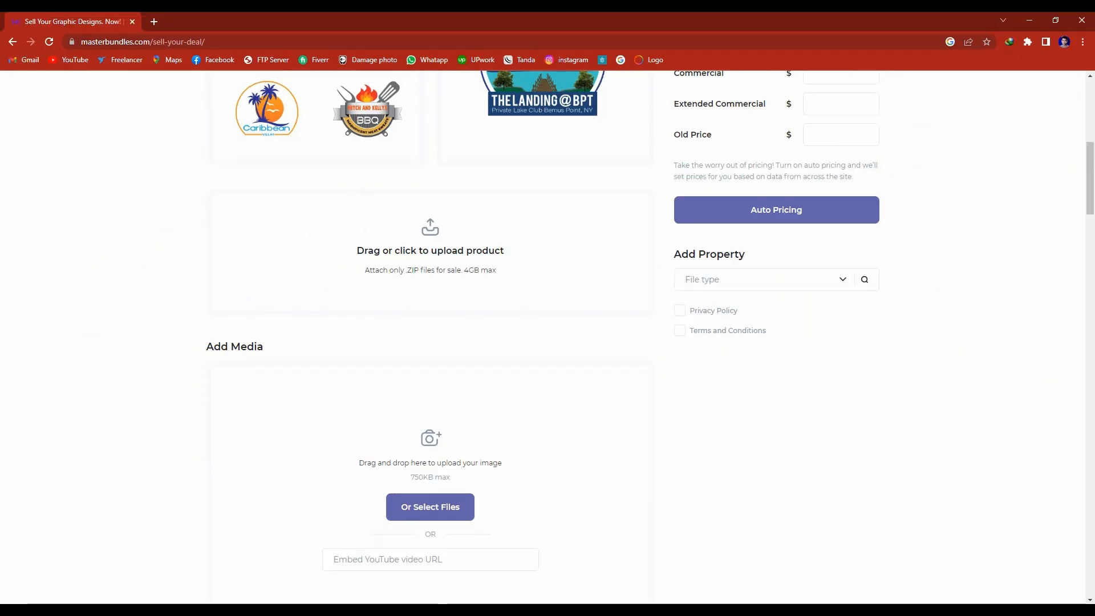
pyautogui.click(134, 608)
pyautogui.moveTo(864, 278); pyautogui.dragTo(476, 149)
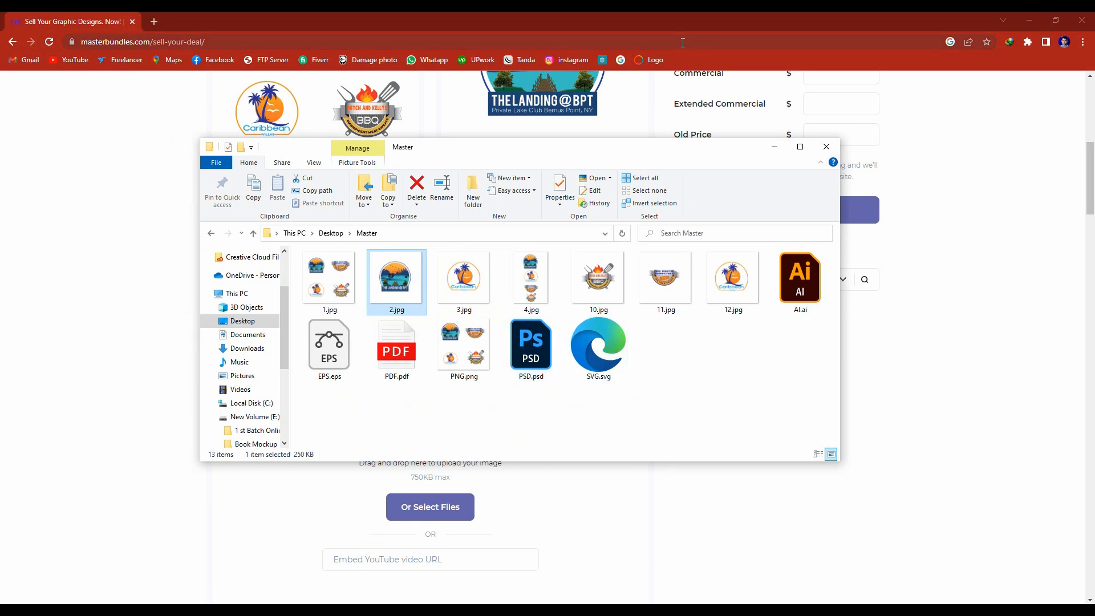
pyautogui.click(686, 20)
pyautogui.scroll(3, 580, 164)
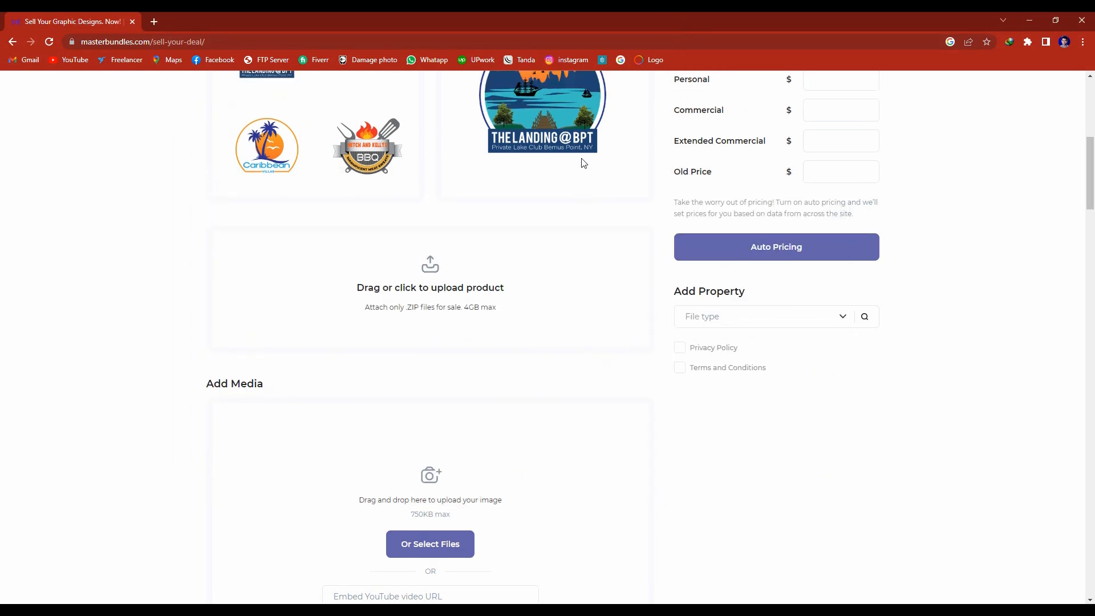
pyautogui.scroll(-3, 581, 164)
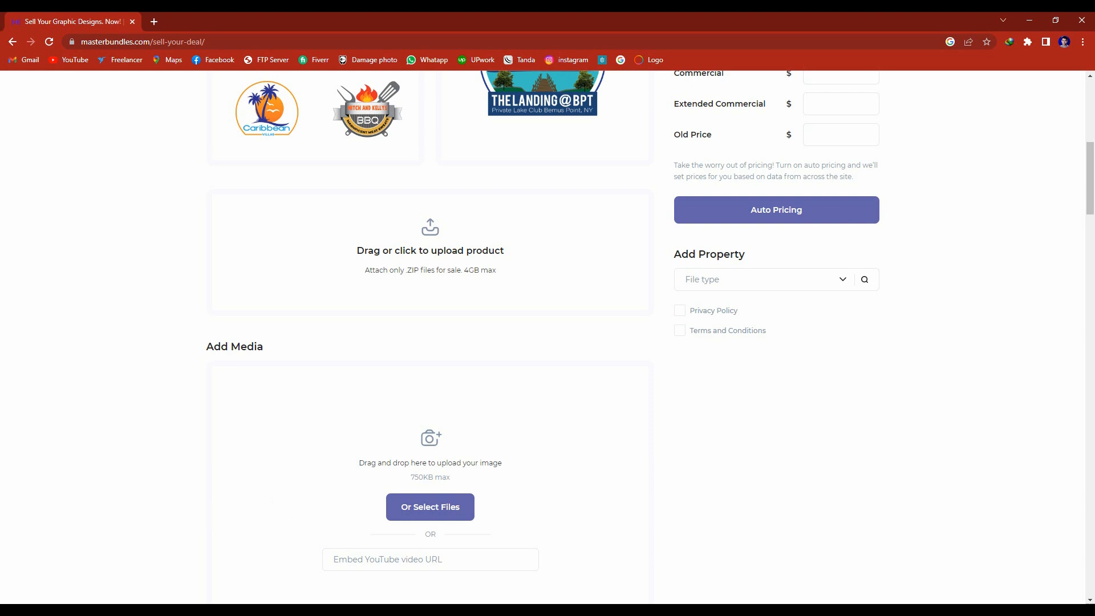
pyautogui.click(151, 610)
pyautogui.moveTo(834, 255); pyautogui.dragTo(316, 390)
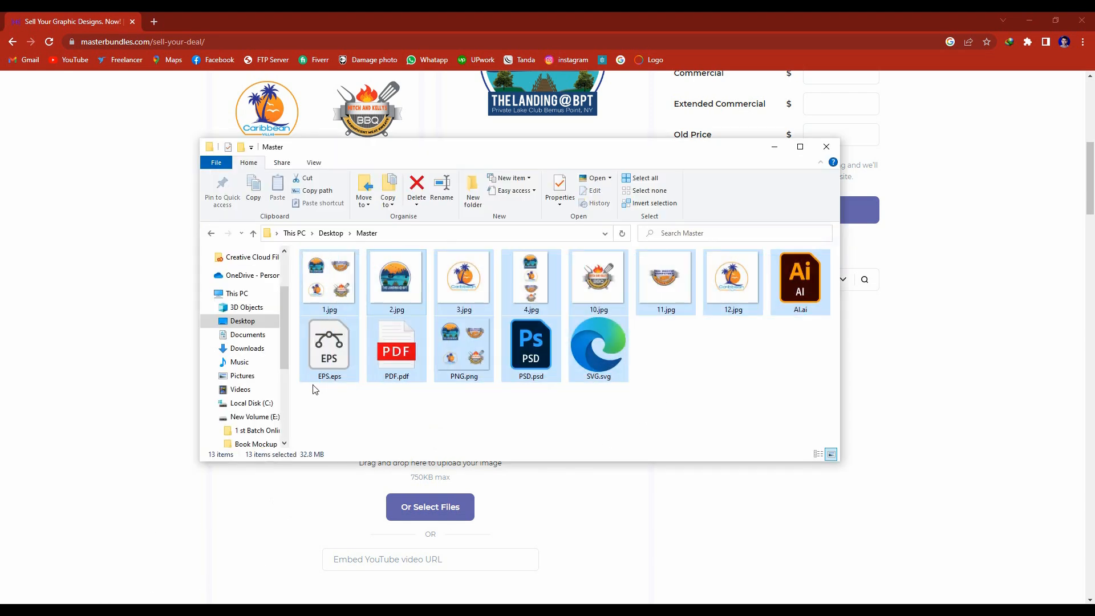
pyautogui.rightClick(533, 335)
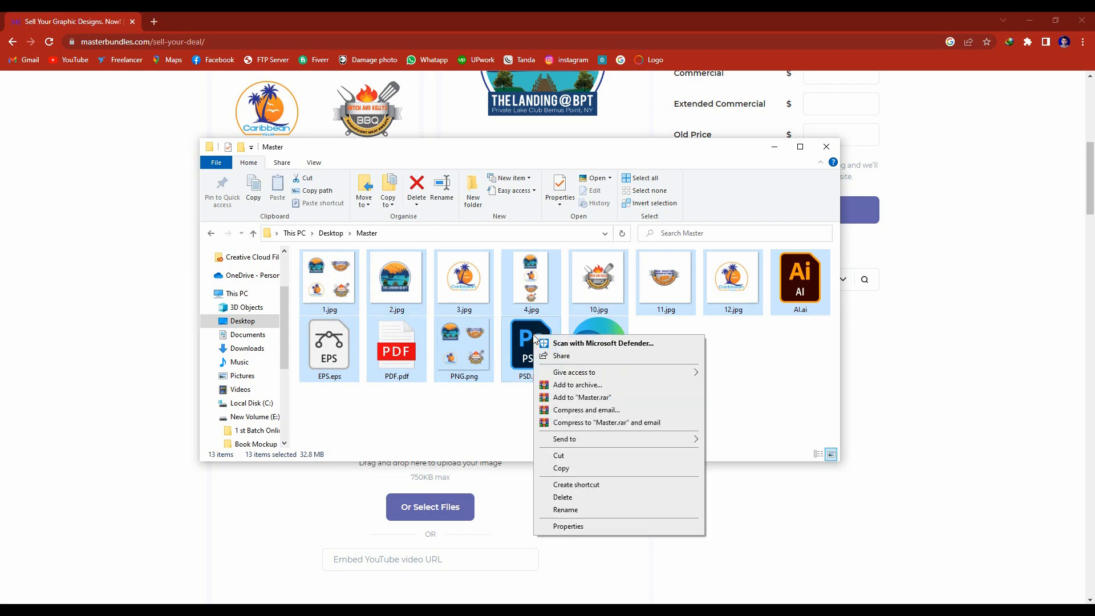
pyautogui.moveTo(582, 443)
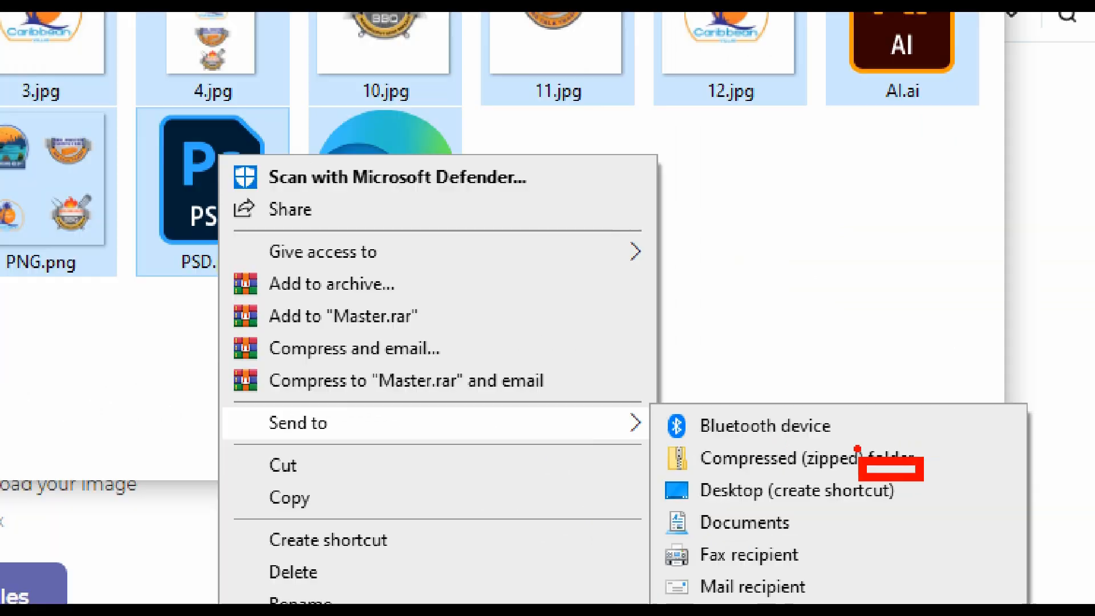
pyautogui.click(785, 456)
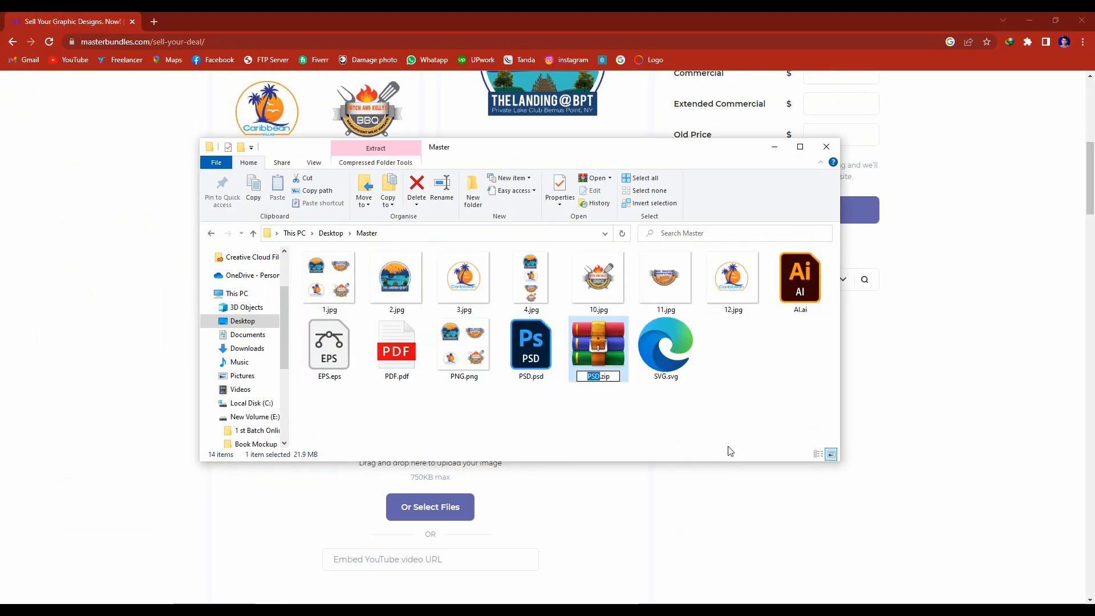
pyautogui.click(613, 395)
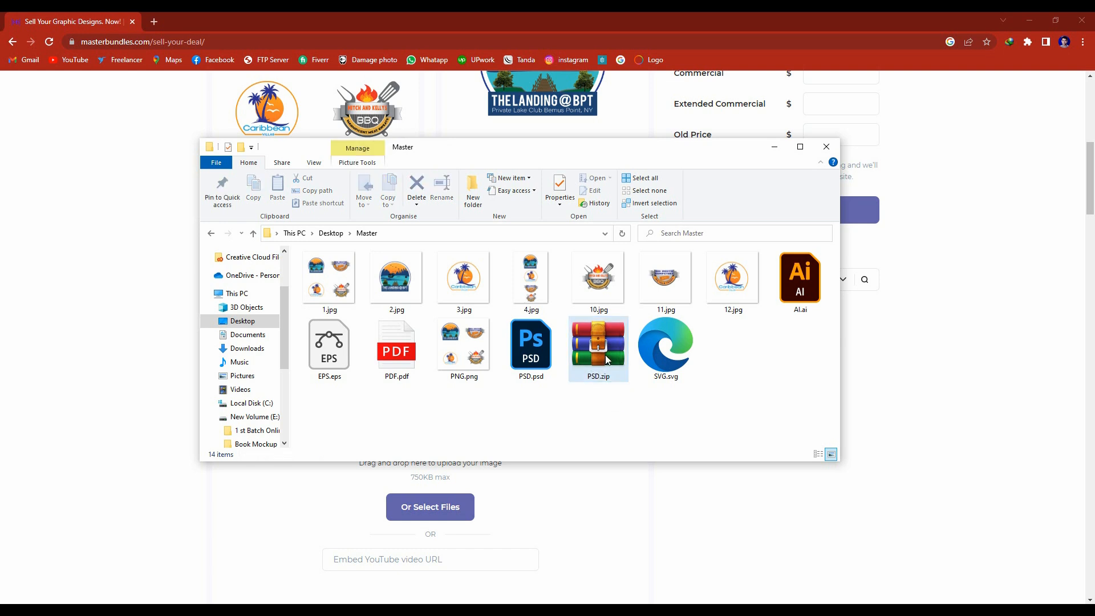
pyautogui.moveTo(632, 145); pyautogui.dragTo(989, 139)
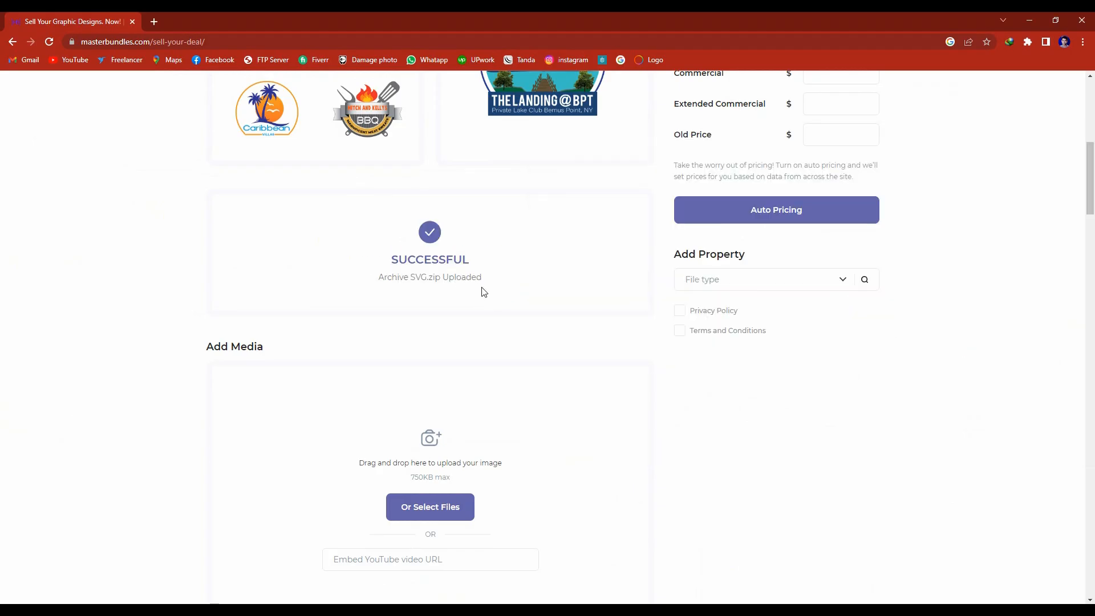
# Upload 3.jpg from the Master folder as the main image in the Add Media section.
pyautogui.scroll(-5, 483, 292)
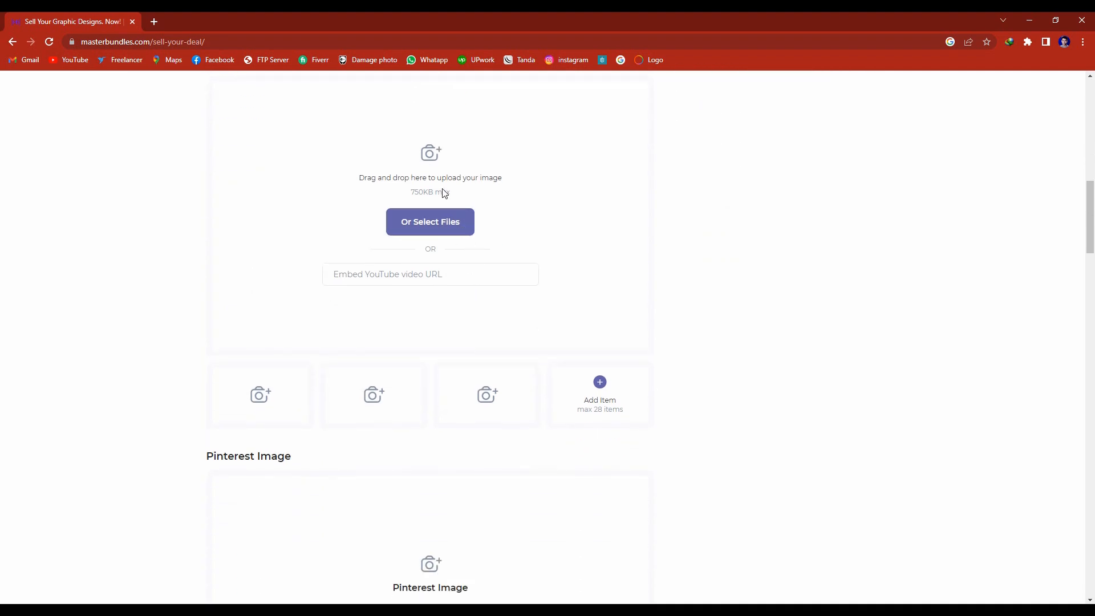
pyautogui.scroll(3, 456, 166)
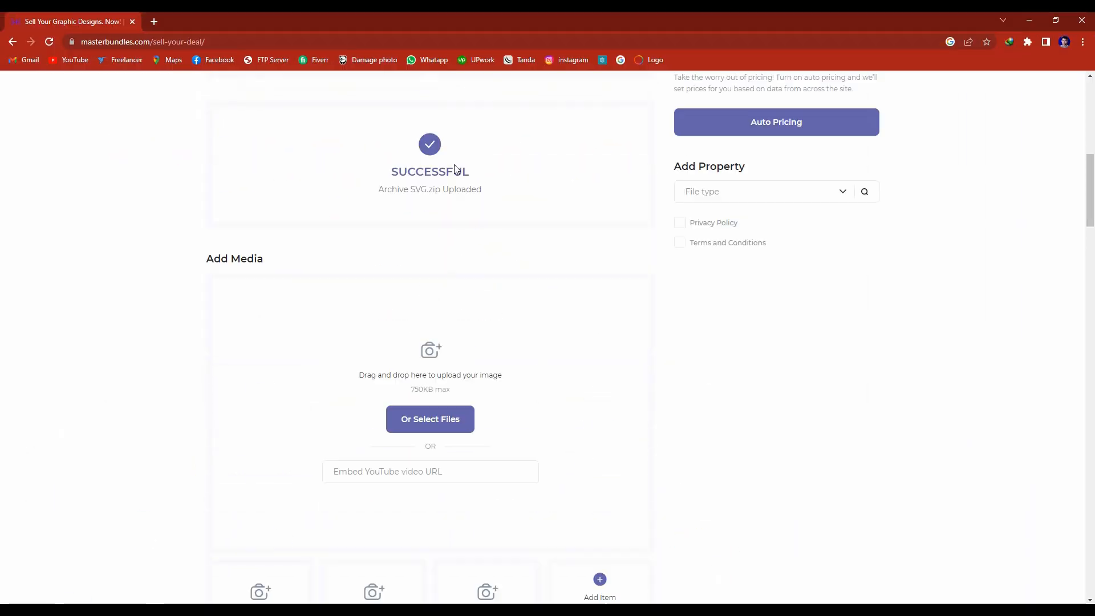
pyautogui.scroll(10, 455, 166)
pyautogui.scroll(-3, 456, 211)
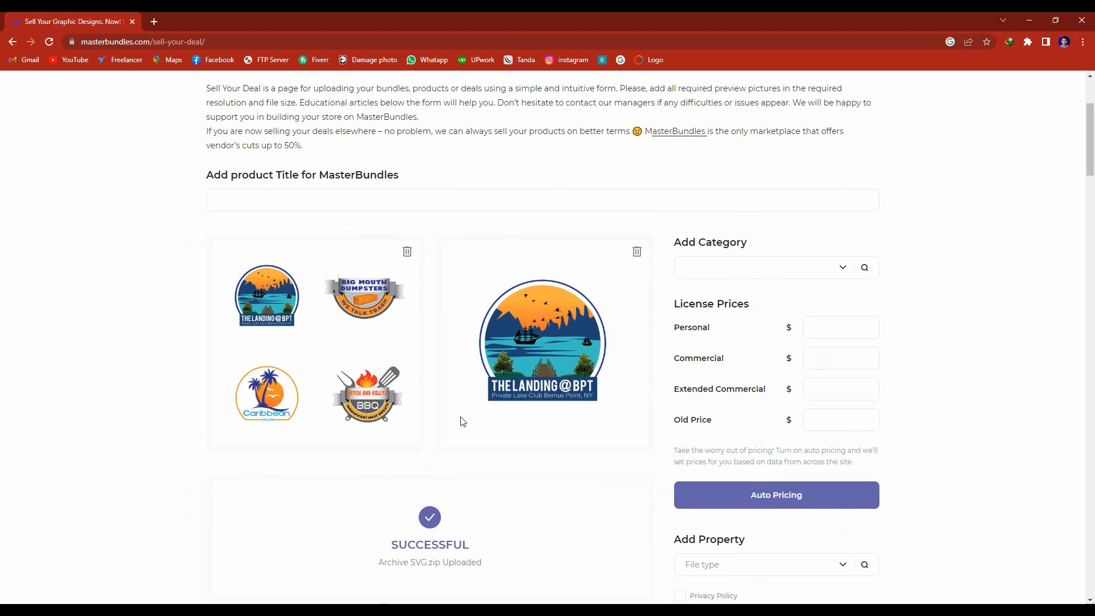
pyautogui.scroll(-1, 456, 457)
pyautogui.scroll(-5, 456, 456)
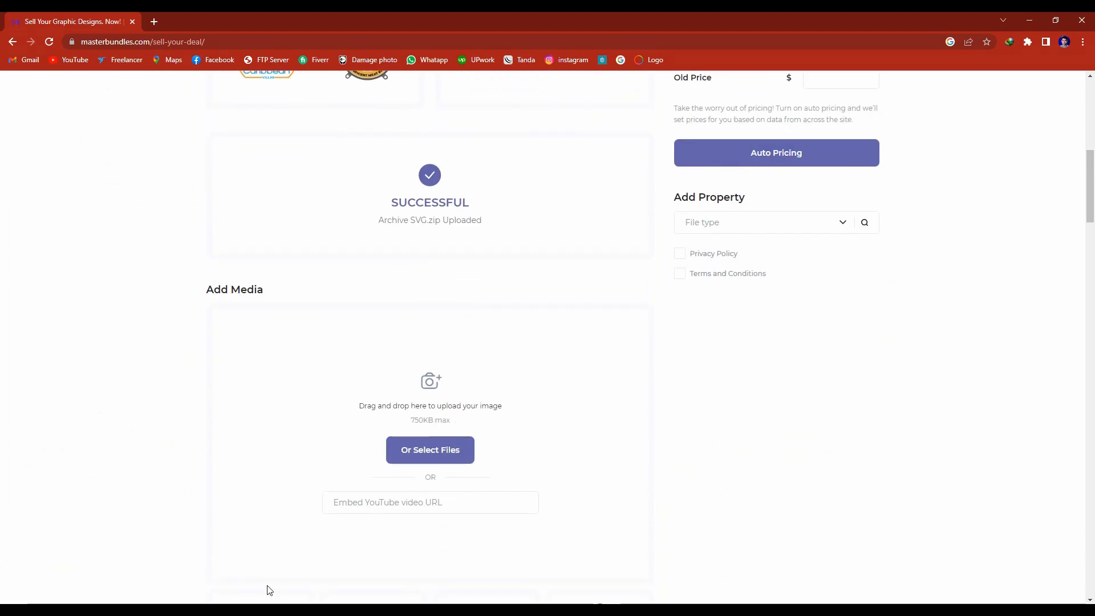
pyautogui.hotkey('alt', 'Tab')
pyautogui.moveTo(799, 272); pyautogui.dragTo(457, 423)
# Upload 4.jpg as the Pinterest image and look at the full picture in the photo viewer.
pyautogui.scroll(-9, 565, 392)
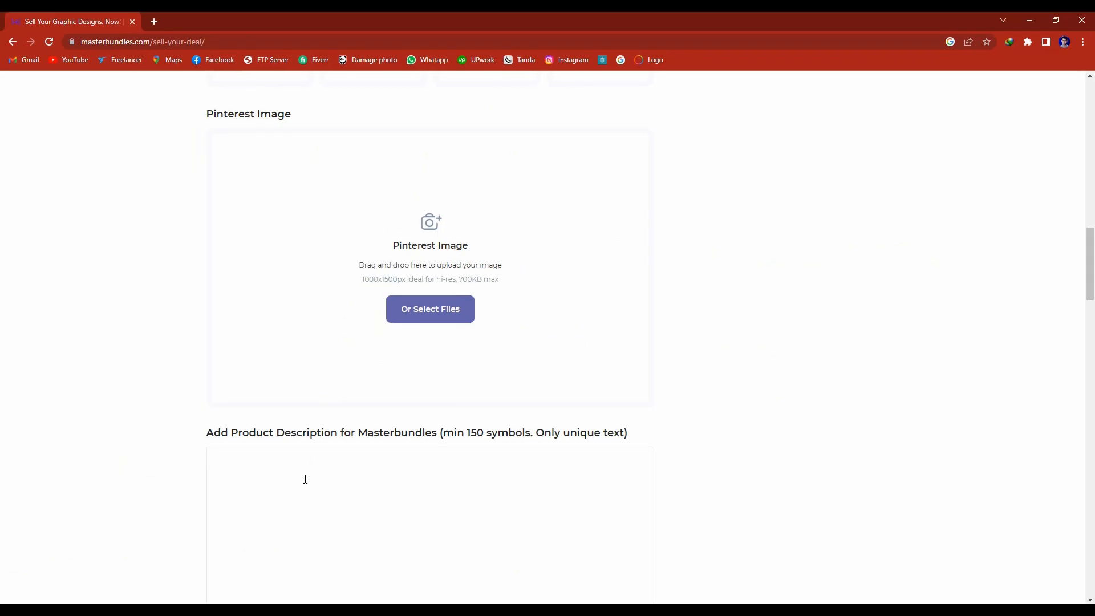
pyautogui.moveTo(867, 274); pyautogui.dragTo(453, 316)
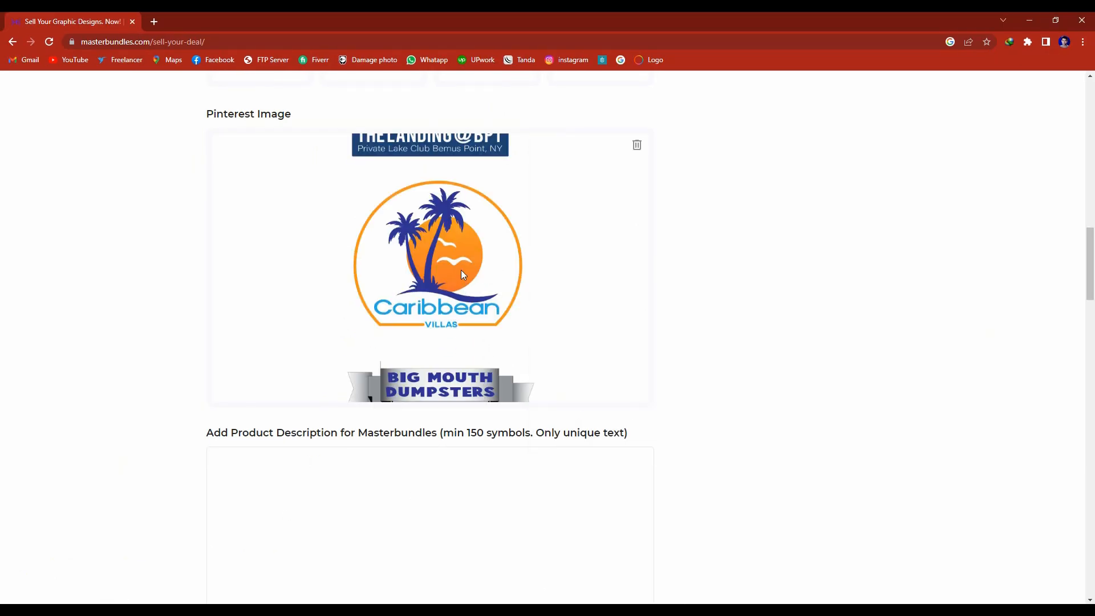
pyautogui.scroll(5, 463, 276)
pyautogui.scroll(-5, 463, 276)
pyautogui.hotkey('alt', 'Tab')
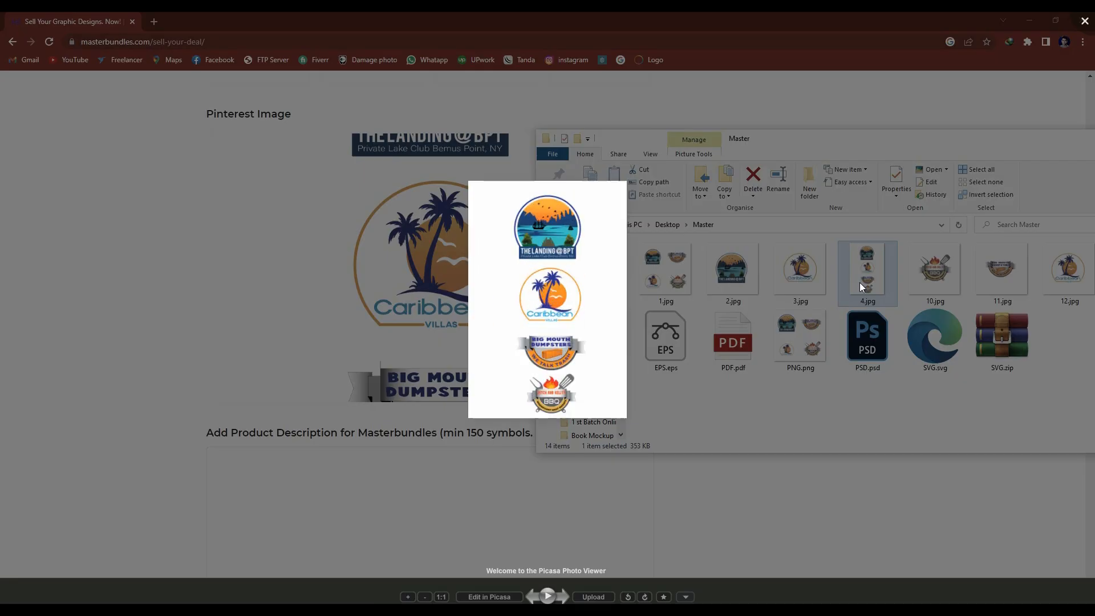
pyautogui.press('Escape')
pyautogui.click(707, 484)
# Copy the highlighted passage from "This is my entry" to "Thank you!" in Notepad's 1.txt and paste it as the product description in the browser.
pyautogui.scroll(-3, 572, 420)
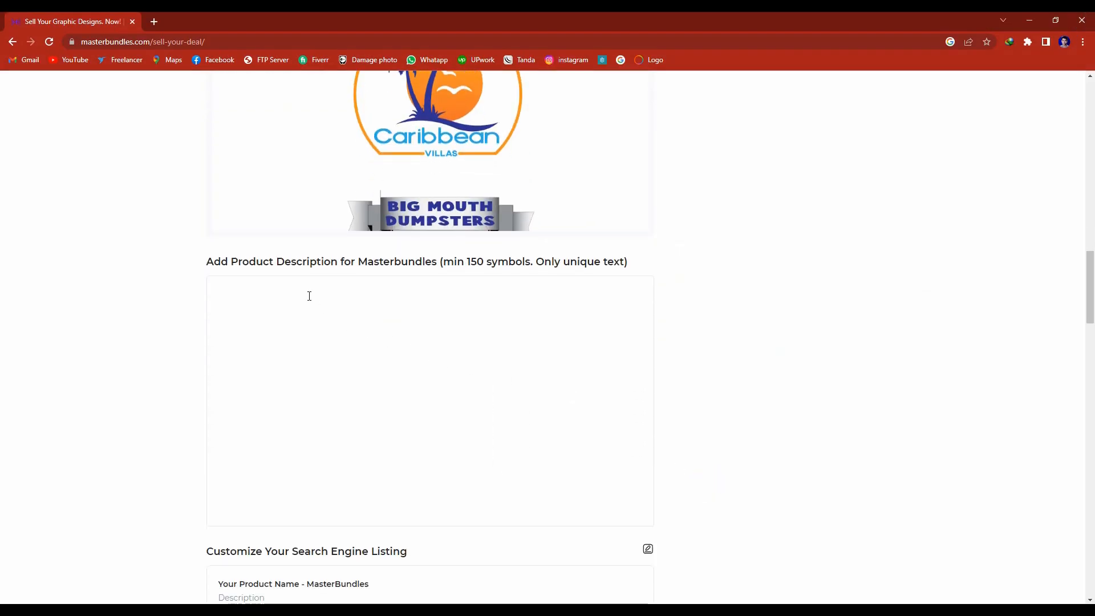
pyautogui.hotkey('alt', 'Tab')
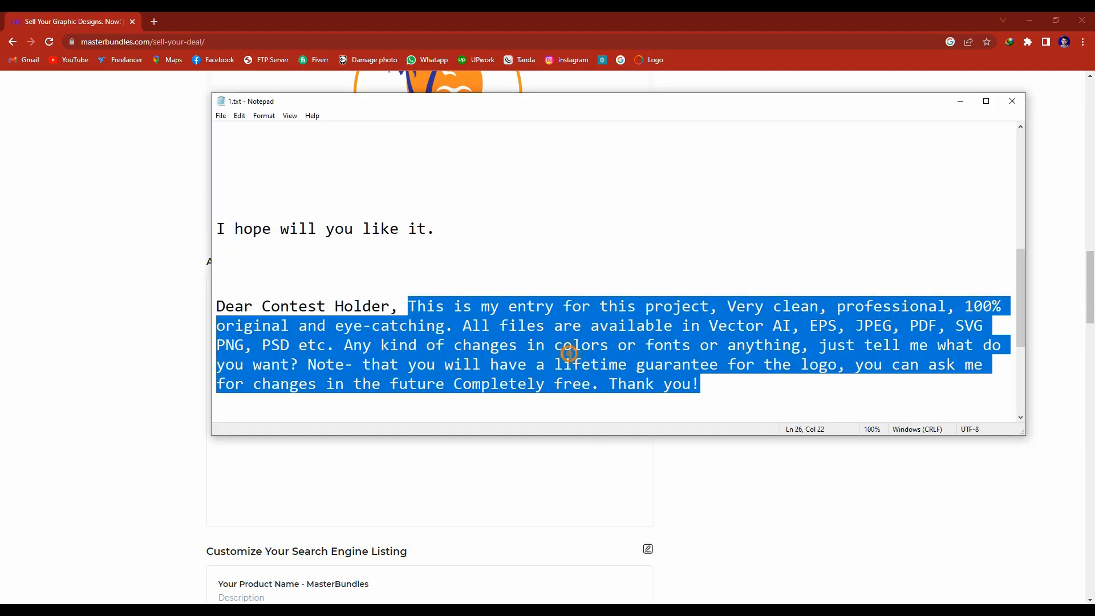
pyautogui.rightClick(569, 354)
pyautogui.click(613, 389)
pyautogui.hotkey('alt', 'Tab')
pyautogui.click(275, 303)
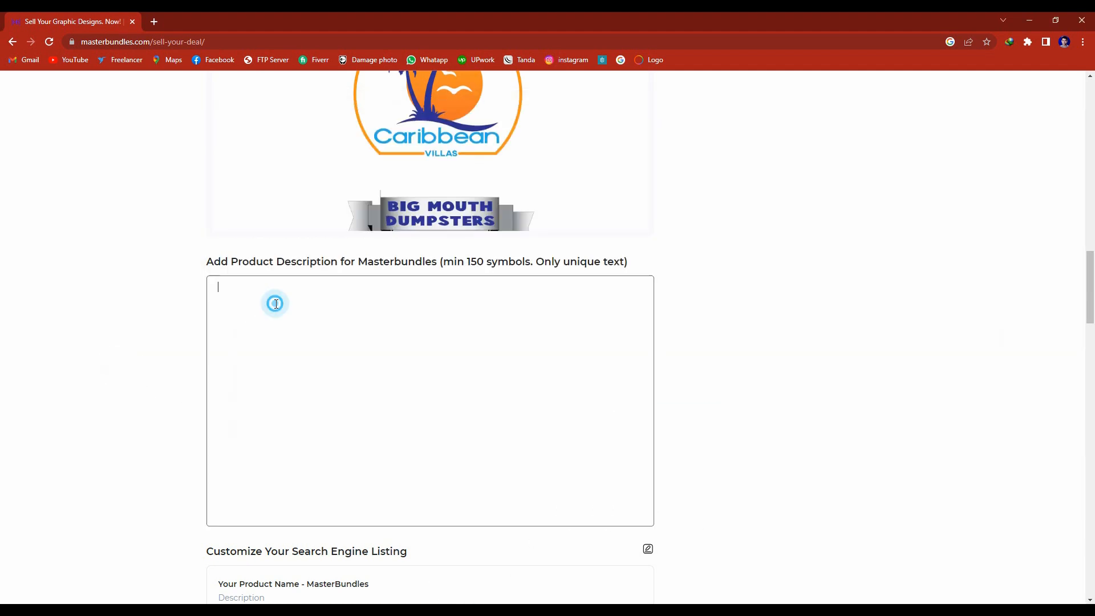
pyautogui.hotkey('ctrl', 'v')
pyautogui.scroll(-5, 309, 323)
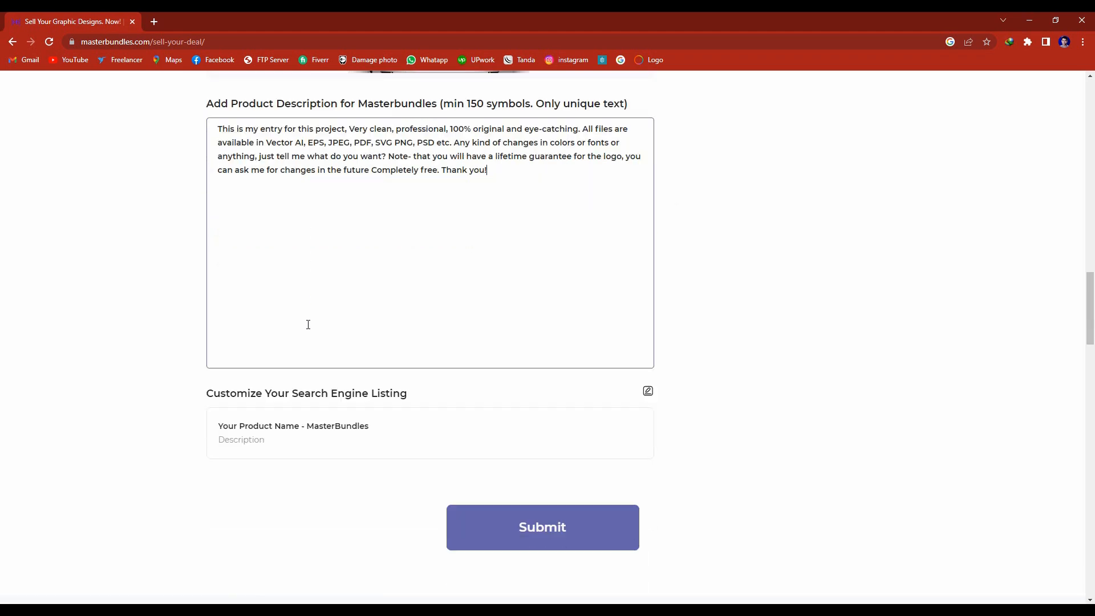
pyautogui.scroll(3, 315, 325)
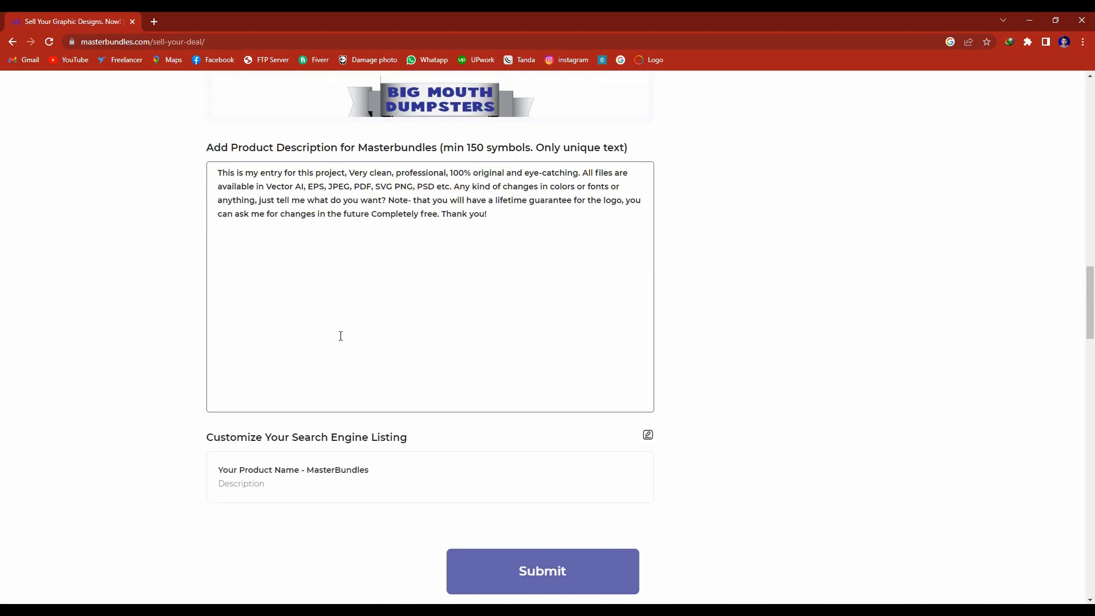
pyautogui.scroll(-4, 371, 353)
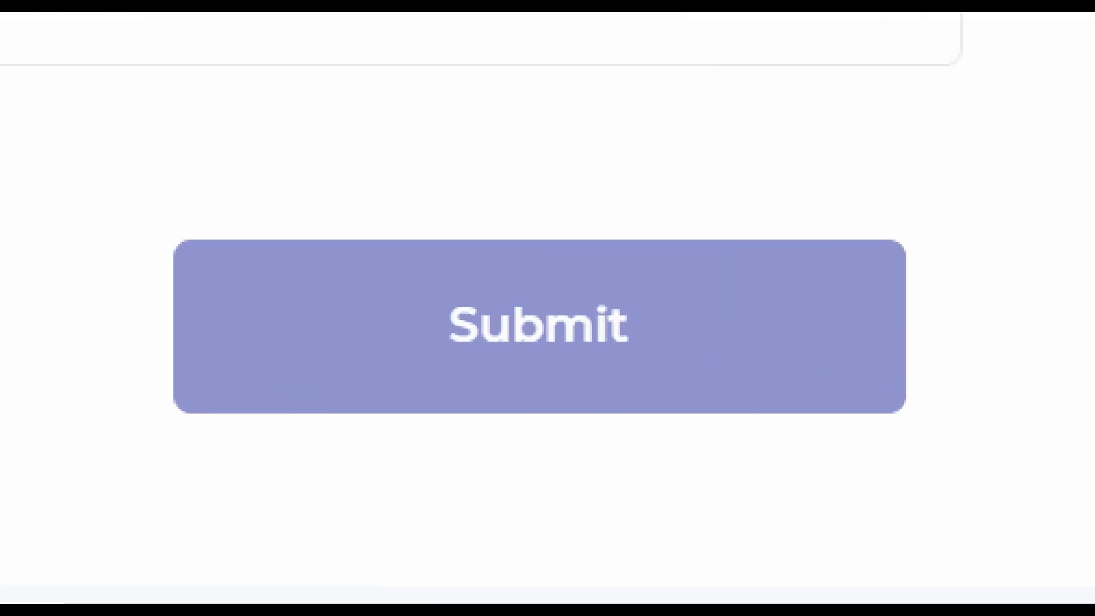
pyautogui.scroll(6, 400, 205)
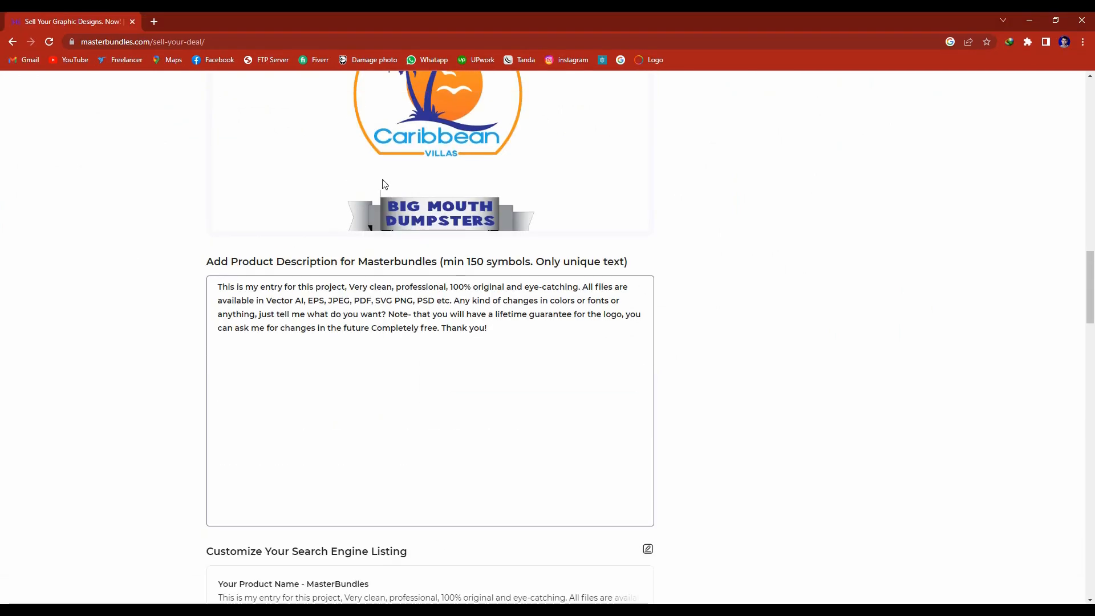
# Enter "Minimalist logo design" as the product title for MasterBundles.
pyautogui.scroll(15, 377, 183)
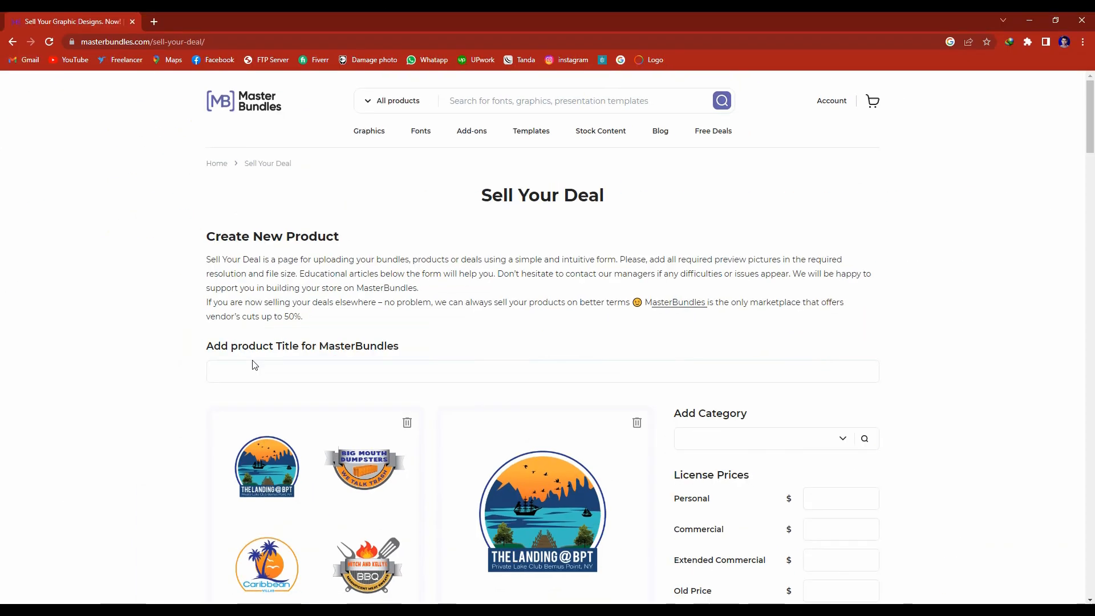
pyautogui.click(251, 367)
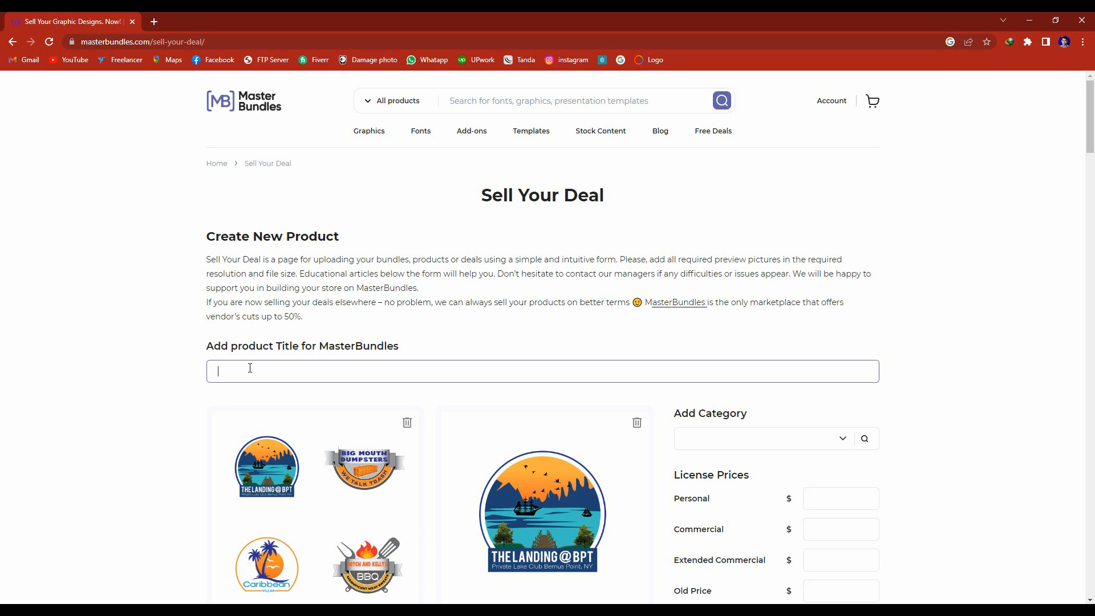
pyautogui.hotkey('ctrl', 'v')
# Add the Graphics/Logos category and its Business subcategory to the product.
pyautogui.scroll(-3, 459, 364)
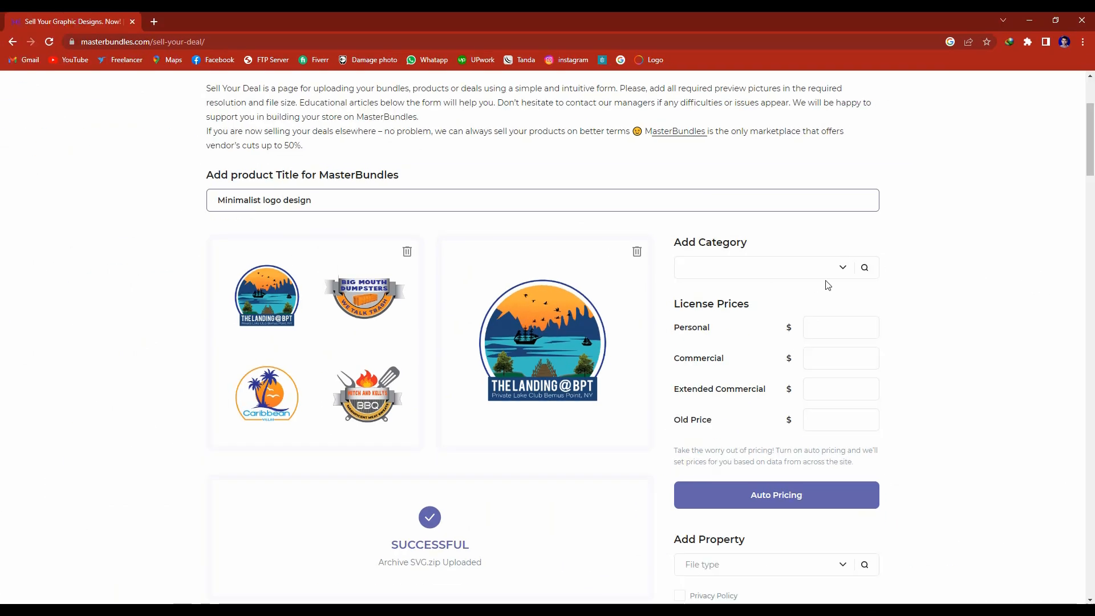
pyautogui.click(837, 275)
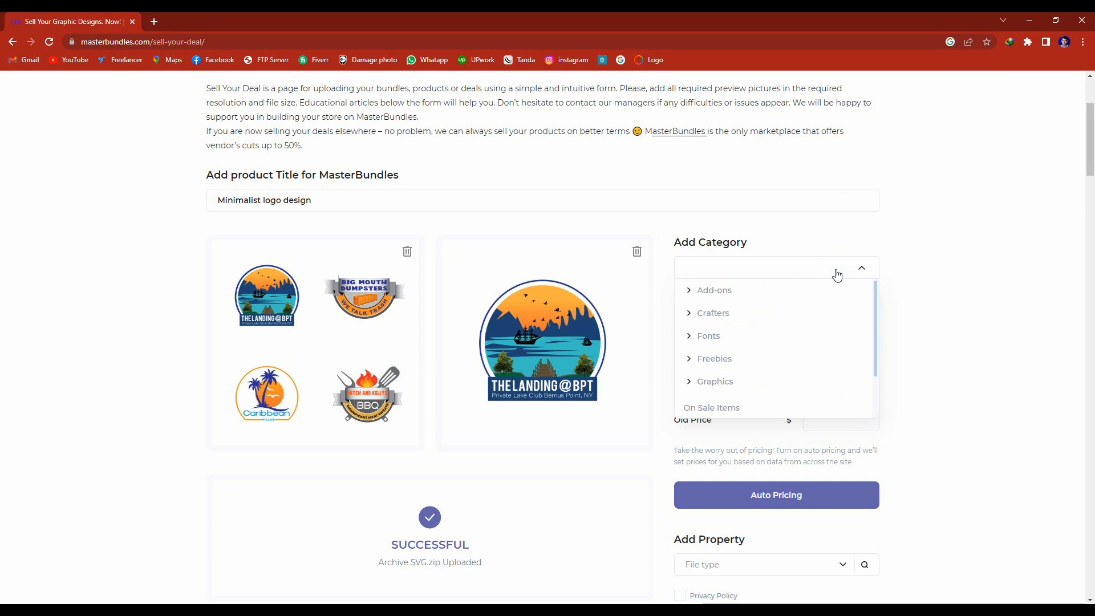
pyautogui.click(691, 381)
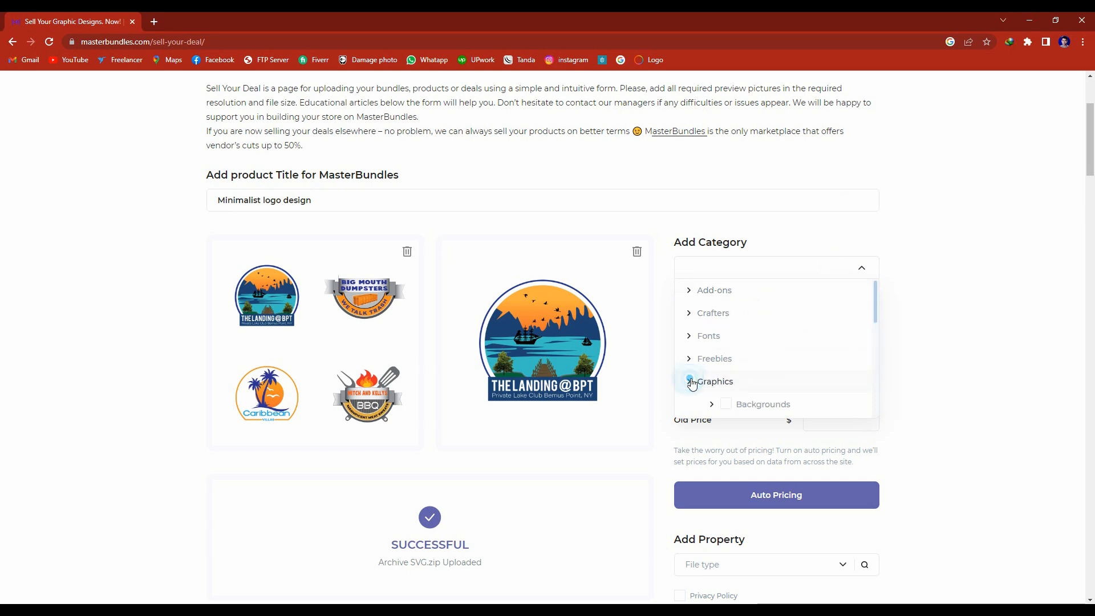
pyautogui.scroll(-2, 719, 379)
pyautogui.scroll(-1, 764, 349)
pyautogui.click(727, 370)
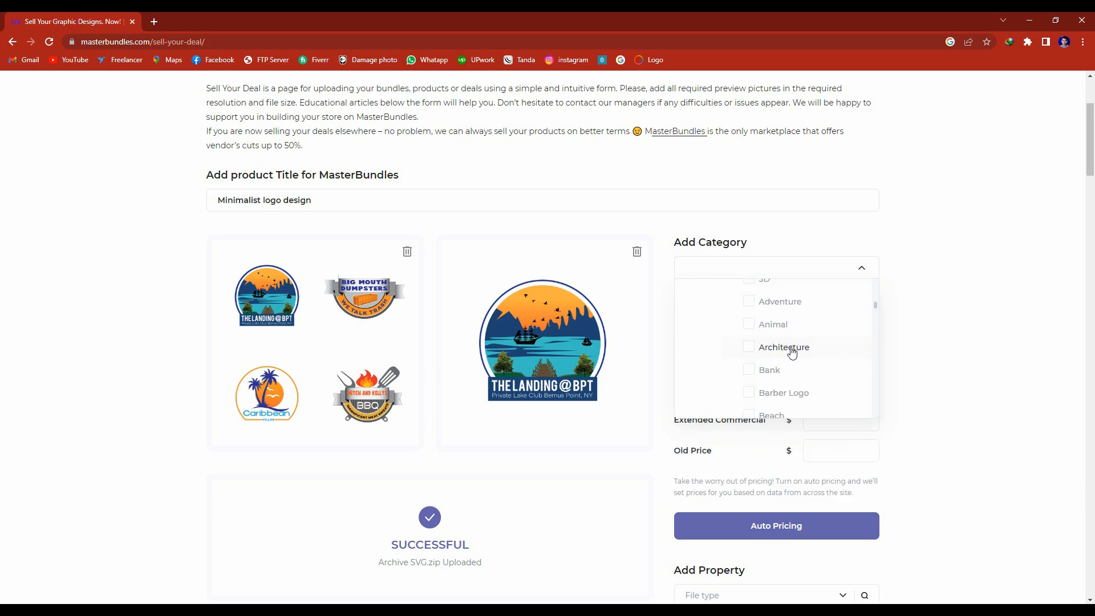
pyautogui.scroll(-2, 807, 347)
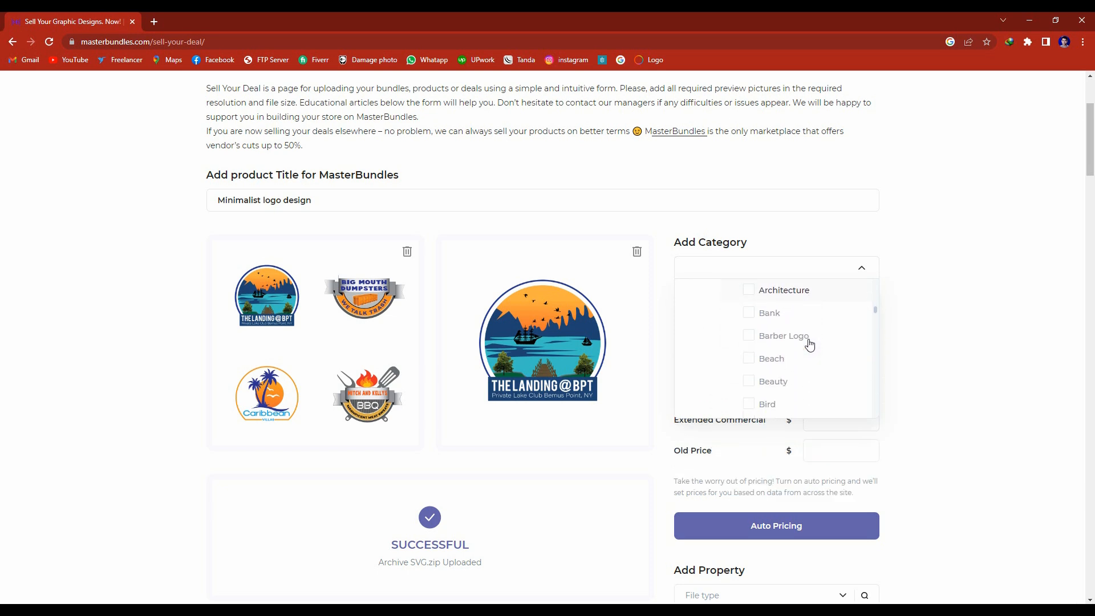
pyautogui.scroll(-3, 807, 345)
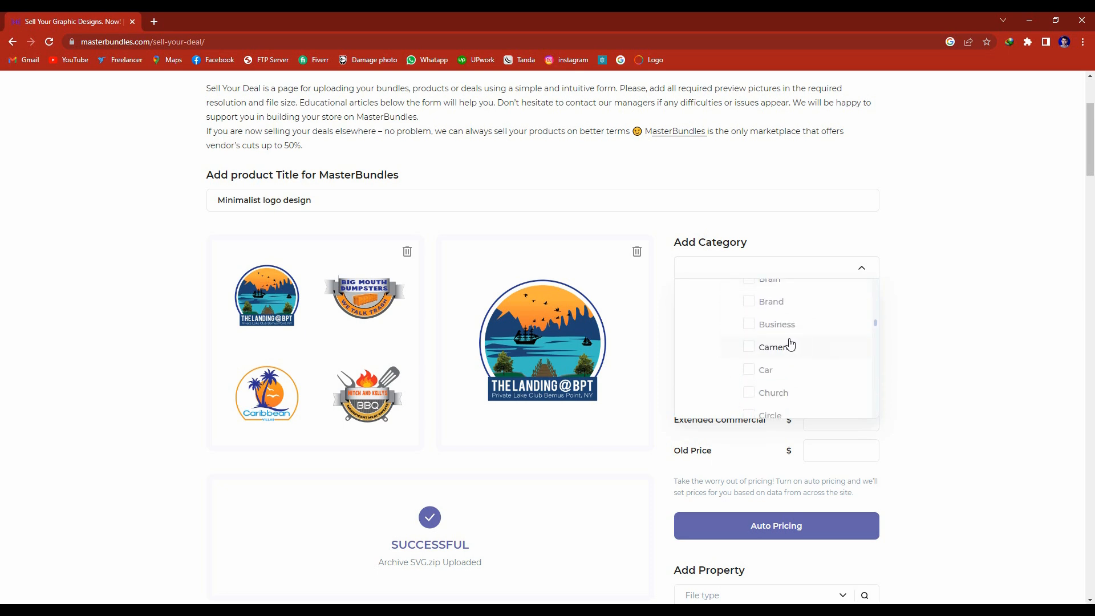
pyautogui.click(753, 325)
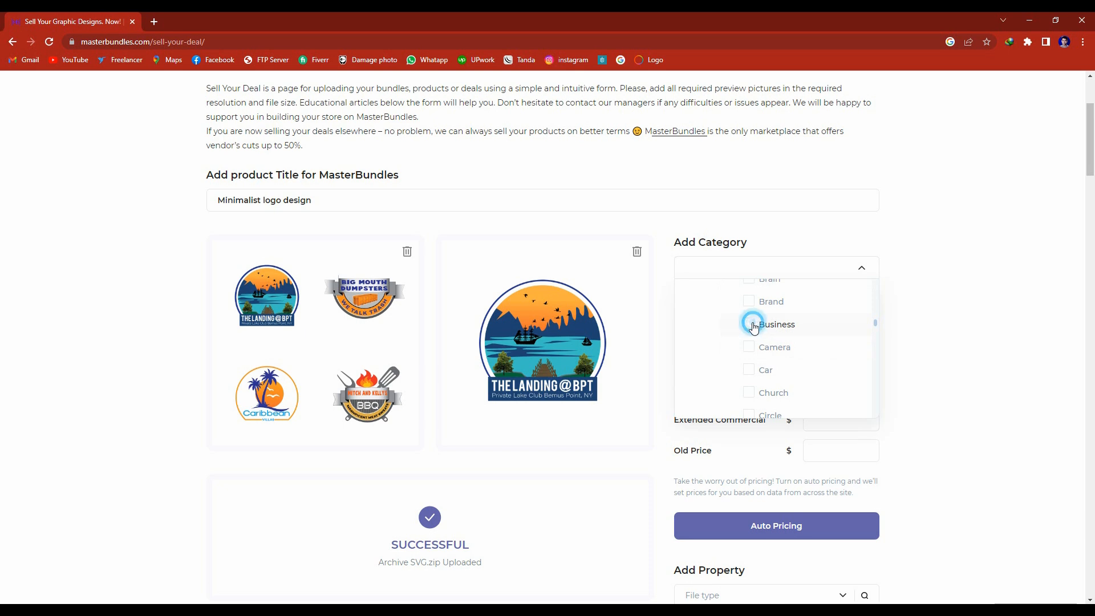
# Add the Food, Barber Logo, Beauty and 3D subcategories of Graphics/Logos to the product.
pyautogui.scroll(-5, 799, 345)
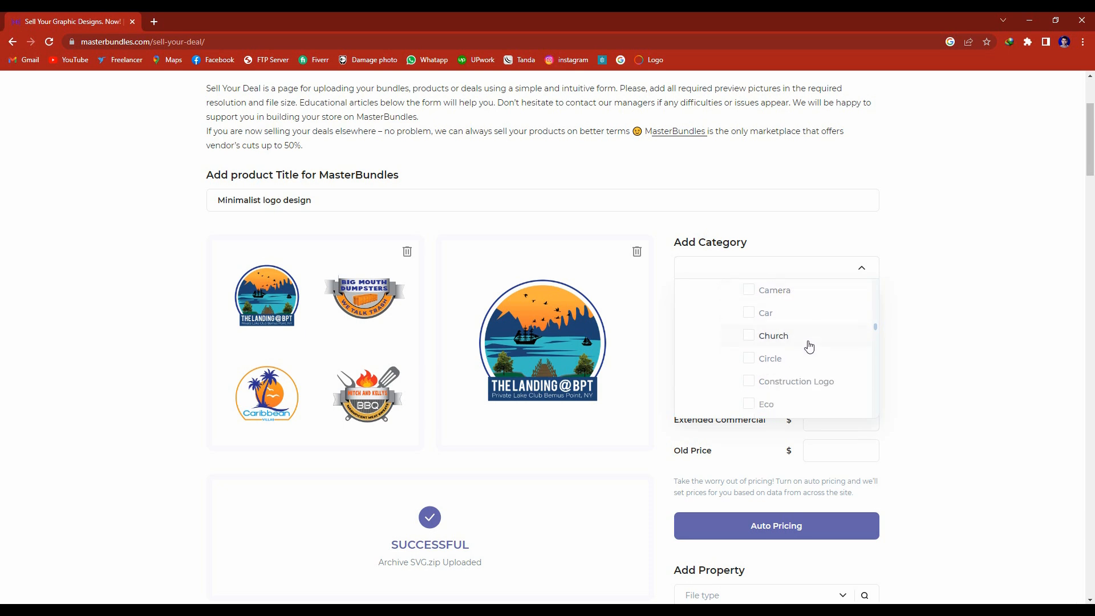
pyautogui.scroll(-2, 800, 346)
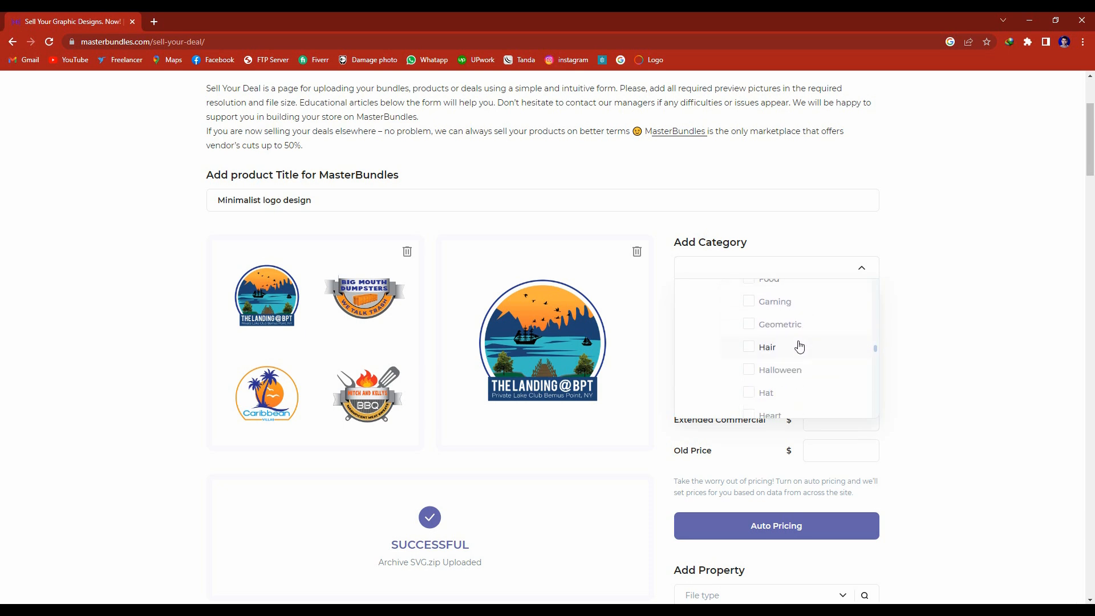
pyautogui.scroll(4, 799, 345)
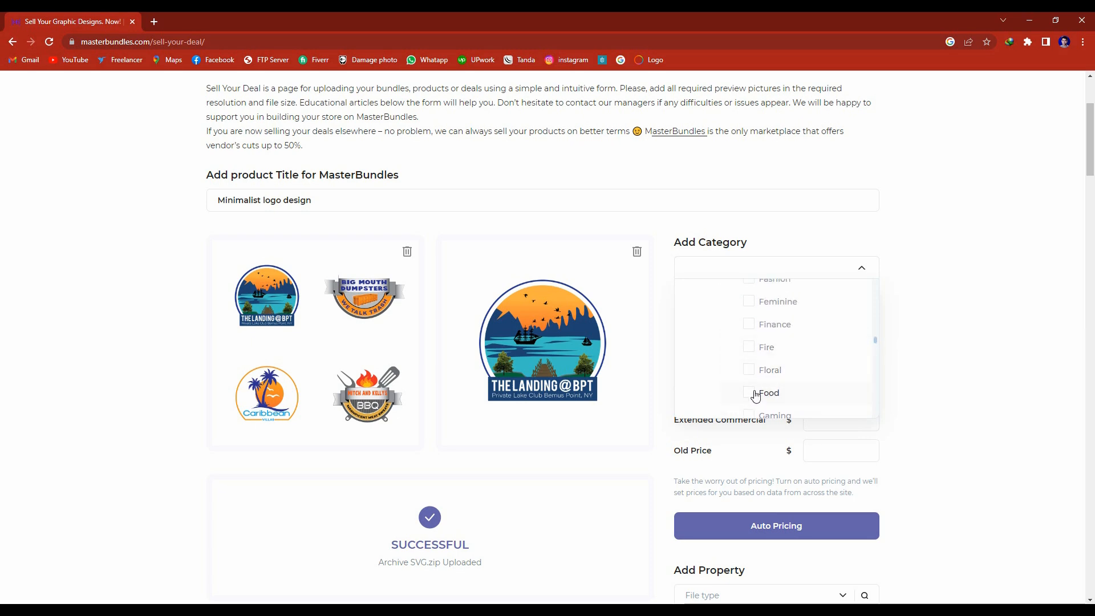
pyautogui.click(749, 394)
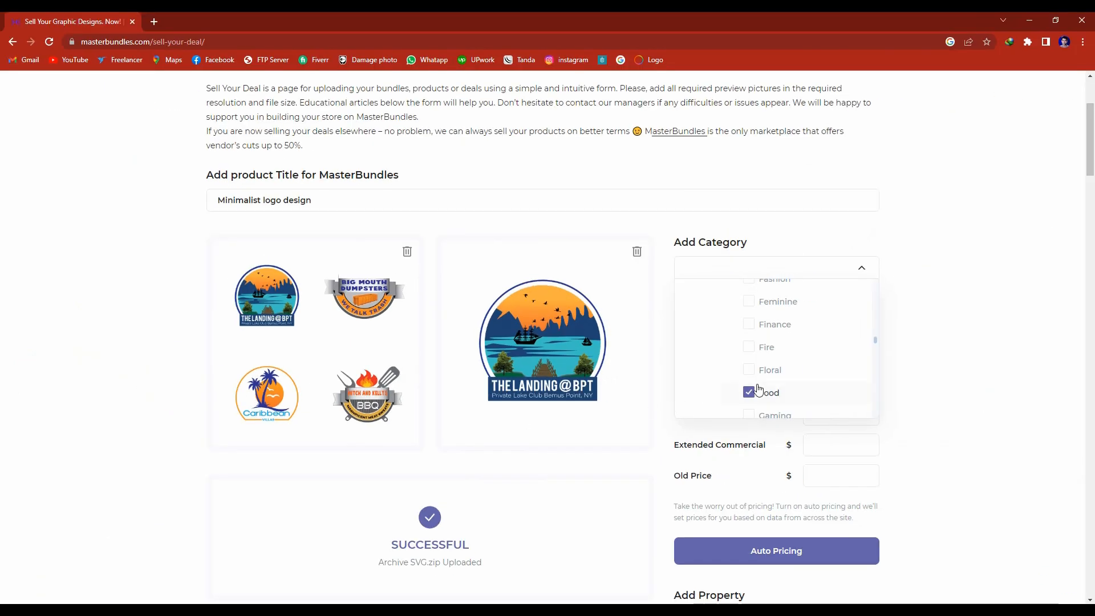
pyautogui.scroll(12, 799, 373)
pyautogui.scroll(-1, 799, 371)
pyautogui.click(749, 336)
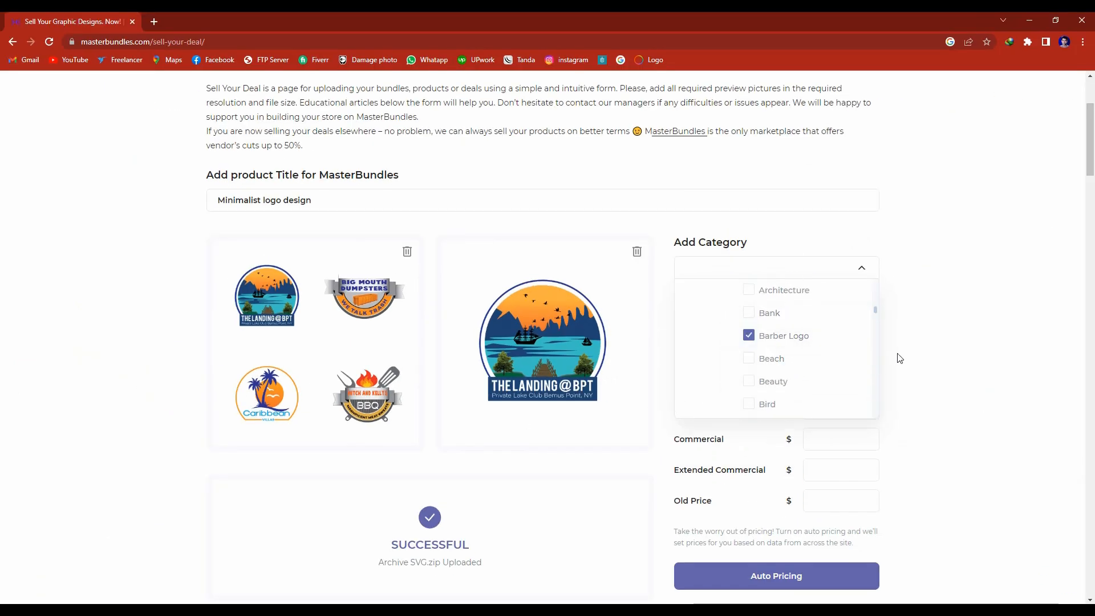
pyautogui.click(749, 382)
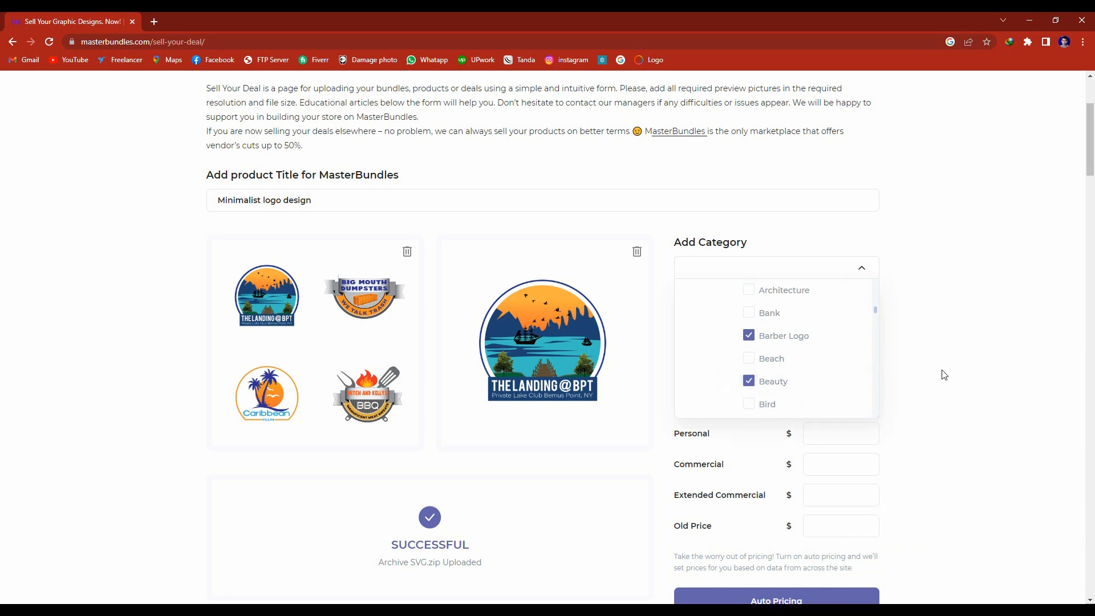
pyautogui.scroll(2, 747, 399)
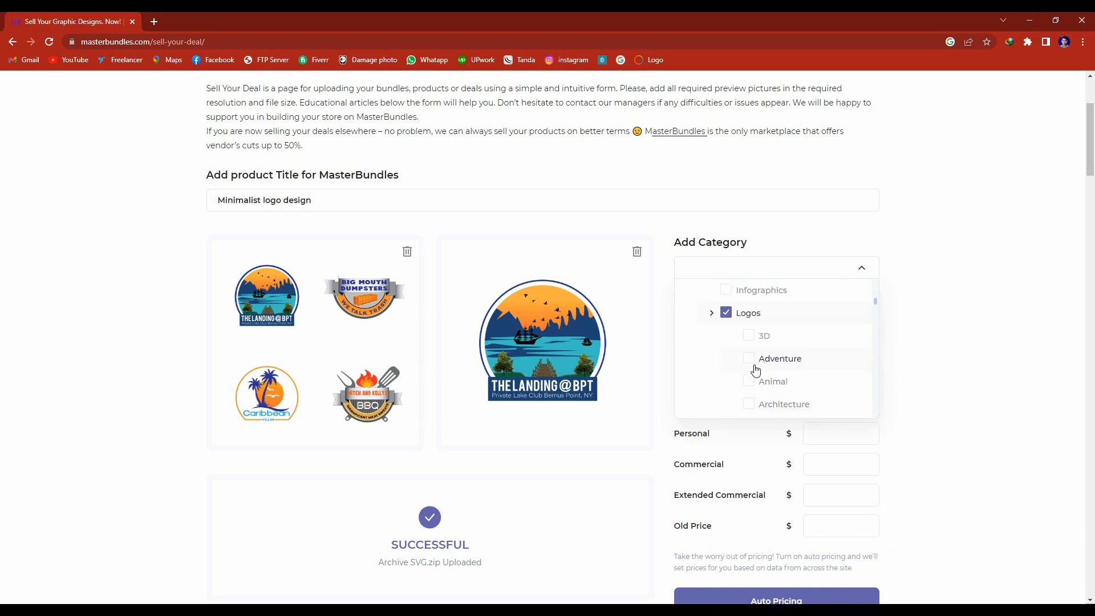
pyautogui.click(750, 342)
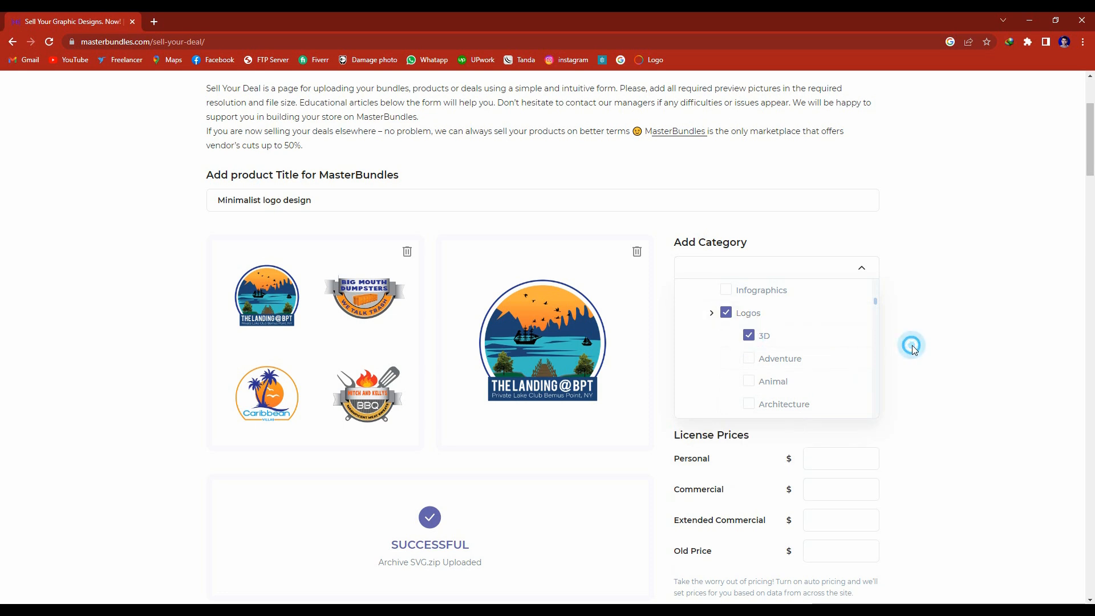
pyautogui.click(893, 348)
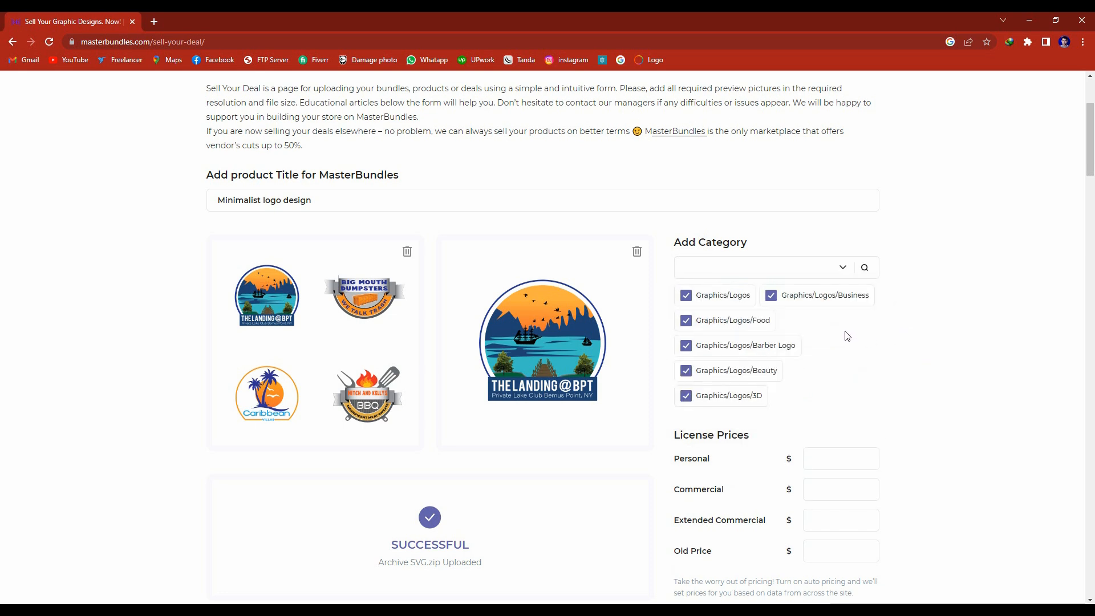
# Add AI and EPS as file types in the product's properties.
pyautogui.scroll(-4, 844, 333)
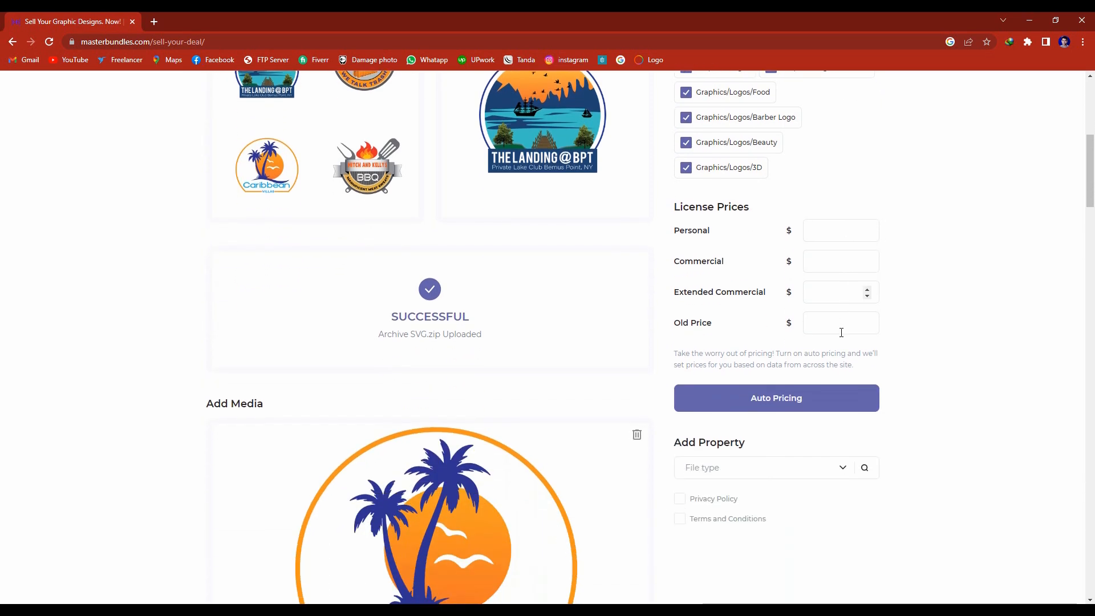
pyautogui.scroll(-1, 841, 332)
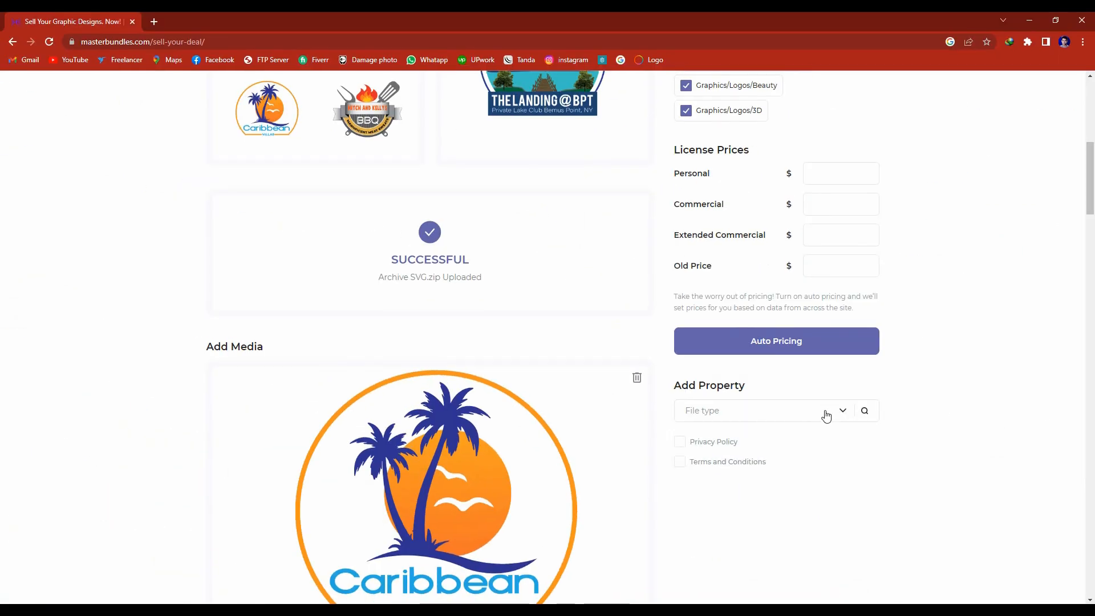
pyautogui.click(824, 416)
pyautogui.click(700, 496)
pyautogui.scroll(-2, 747, 497)
pyautogui.scroll(-2, 746, 497)
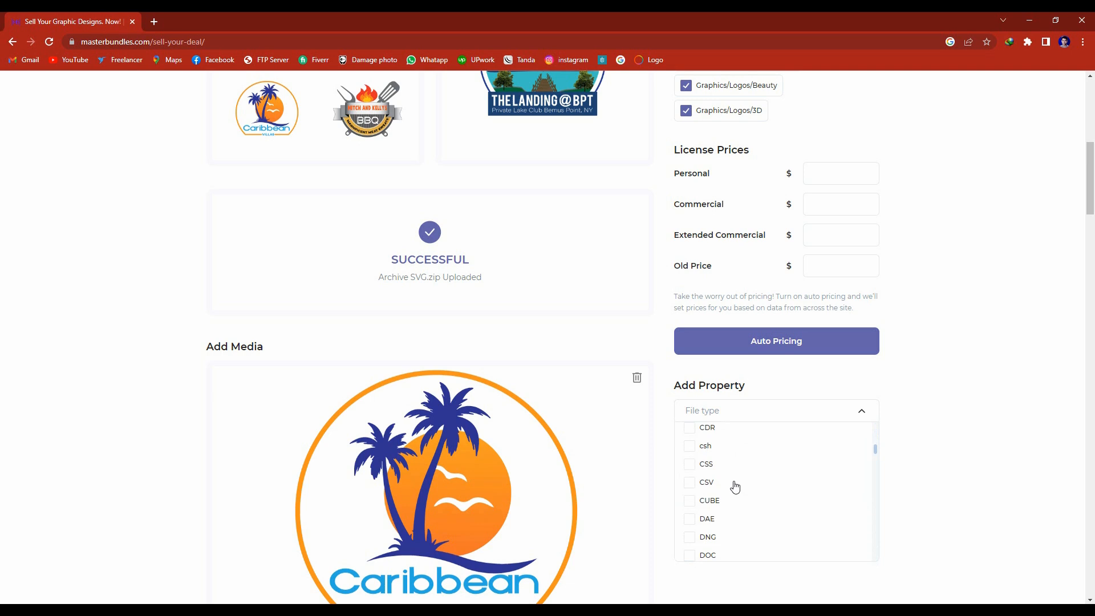
pyautogui.scroll(-3, 713, 484)
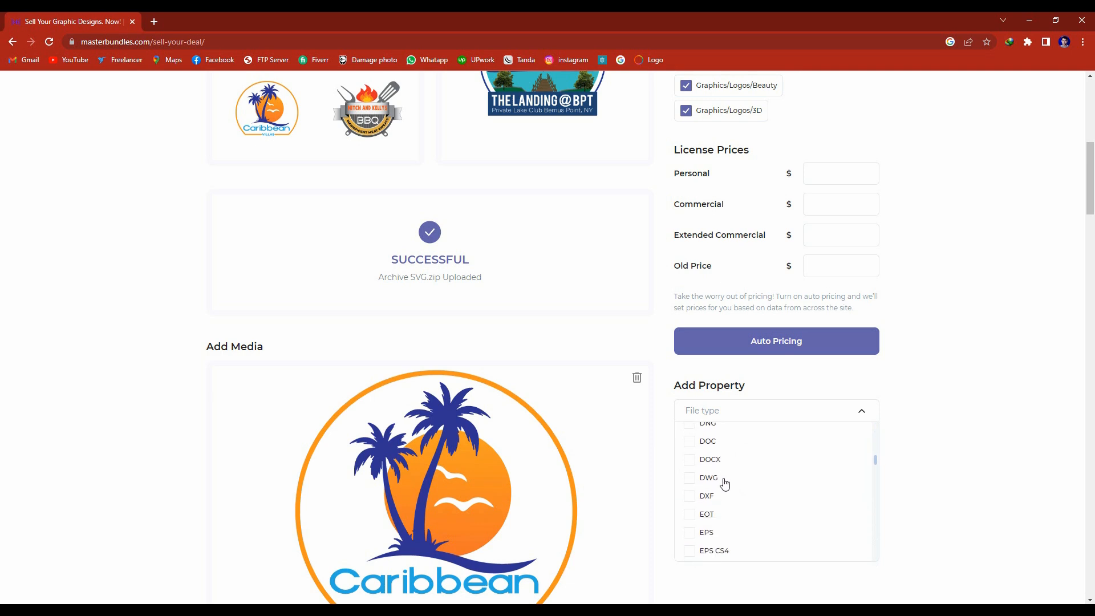
pyautogui.click(697, 535)
# Add JPEG and PDF to the product's file types and close the file type list.
pyautogui.scroll(-3, 750, 516)
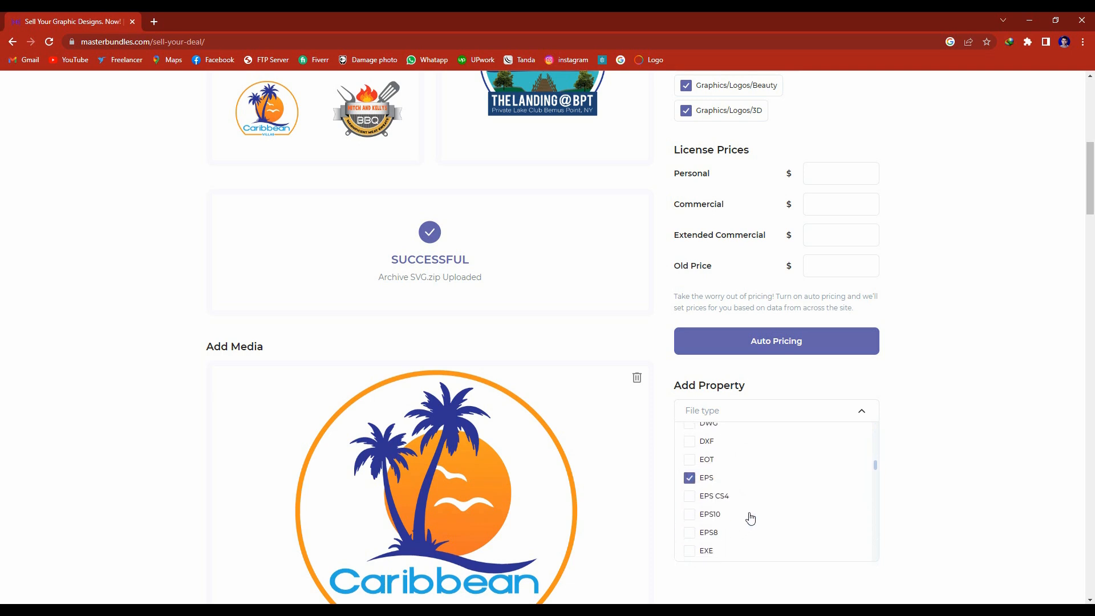
pyautogui.scroll(-1, 746, 500)
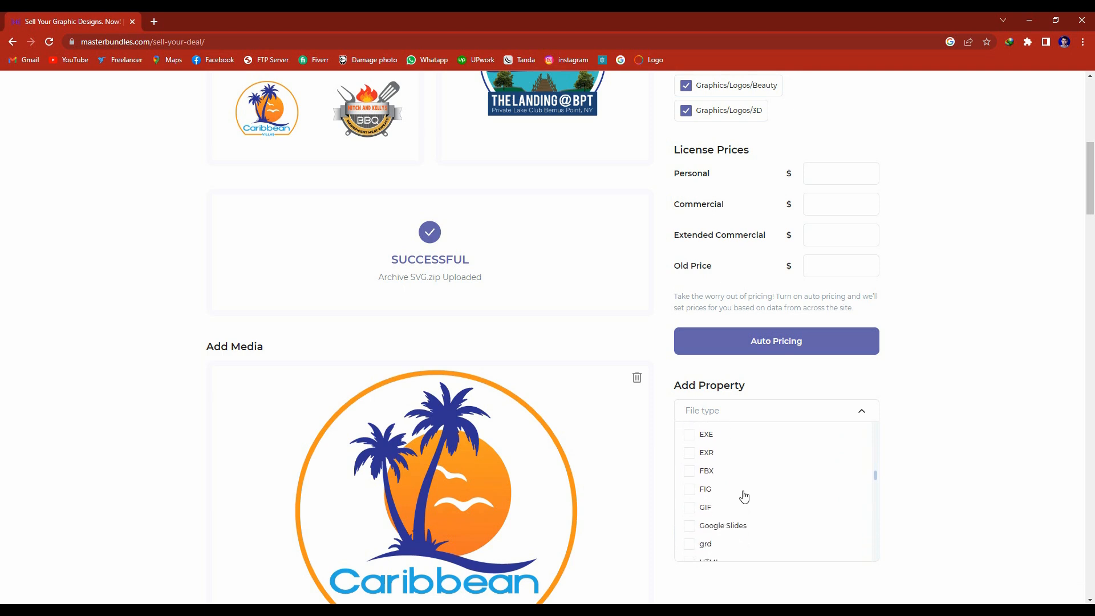
pyautogui.scroll(-5, 739, 497)
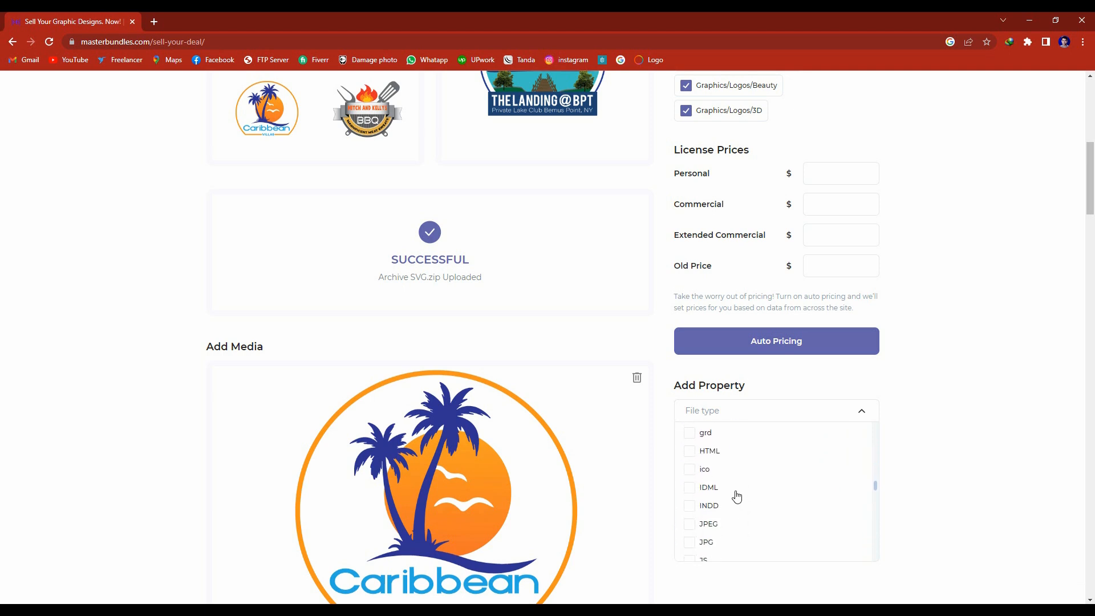
pyautogui.click(690, 464)
pyautogui.scroll(-1, 742, 485)
pyautogui.scroll(-2, 741, 485)
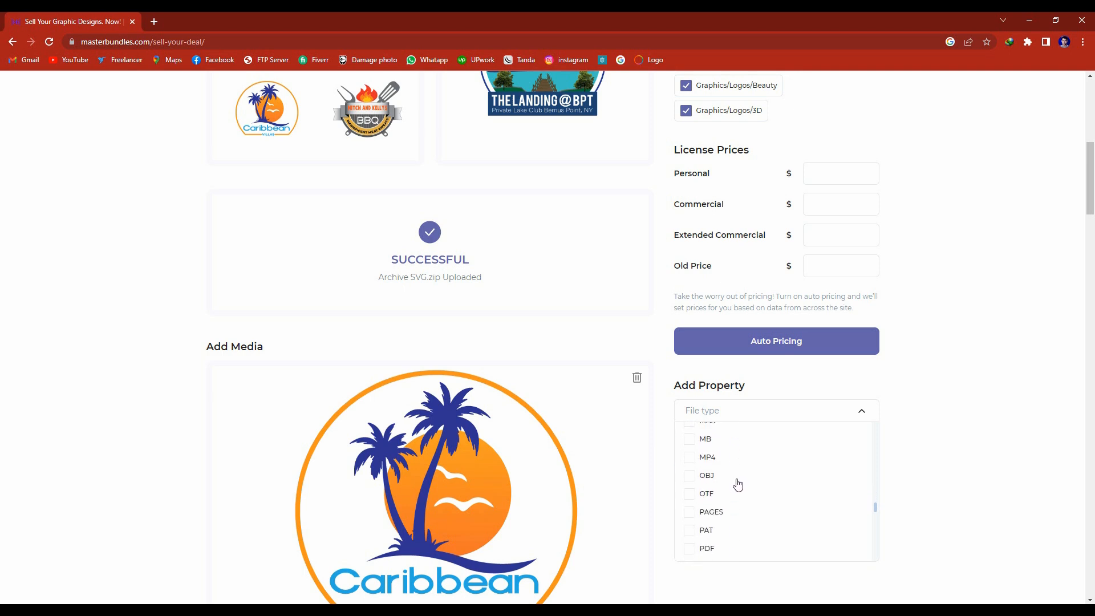
pyautogui.scroll(-1, 737, 485)
pyautogui.click(690, 493)
pyautogui.scroll(-1, 740, 486)
pyautogui.scroll(-1, 740, 486)
pyautogui.click(909, 471)
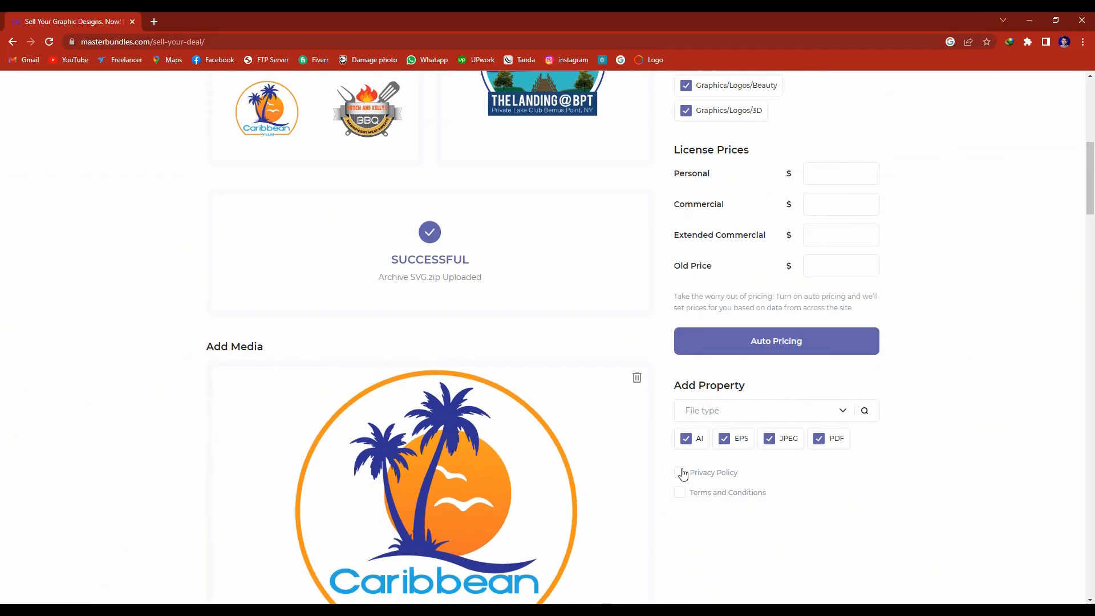
# Accept the Privacy Policy and the Terms and Conditions for the product.
pyautogui.click(686, 452)
pyautogui.click(680, 494)
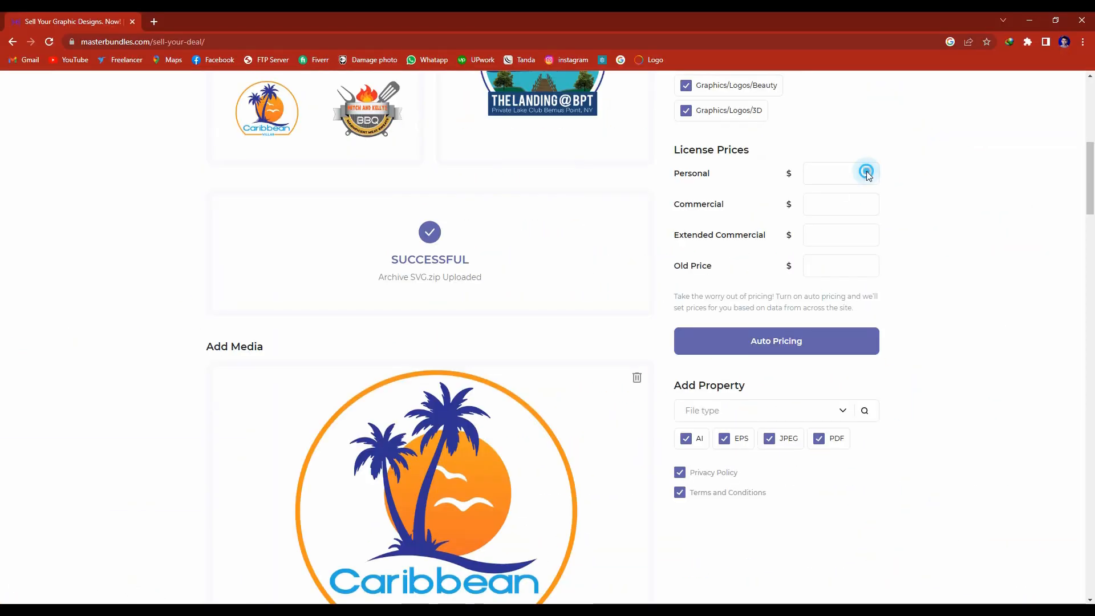
# Fill in the product's personal, commercial, extended commercial and old prices using Auto Pricing.
pyautogui.click(866, 170)
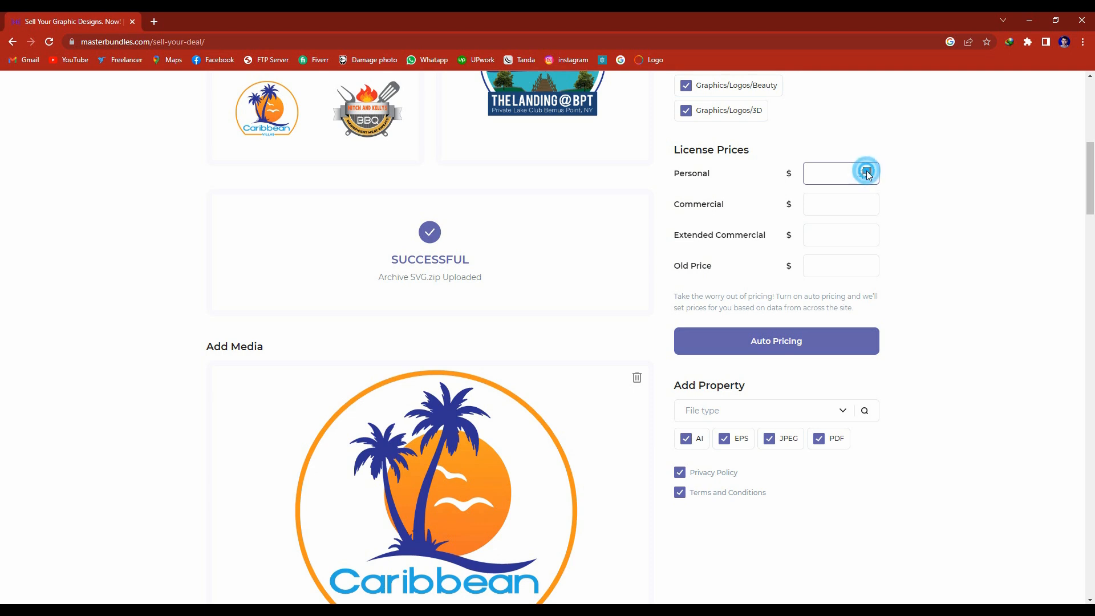
pyautogui.click(867, 170)
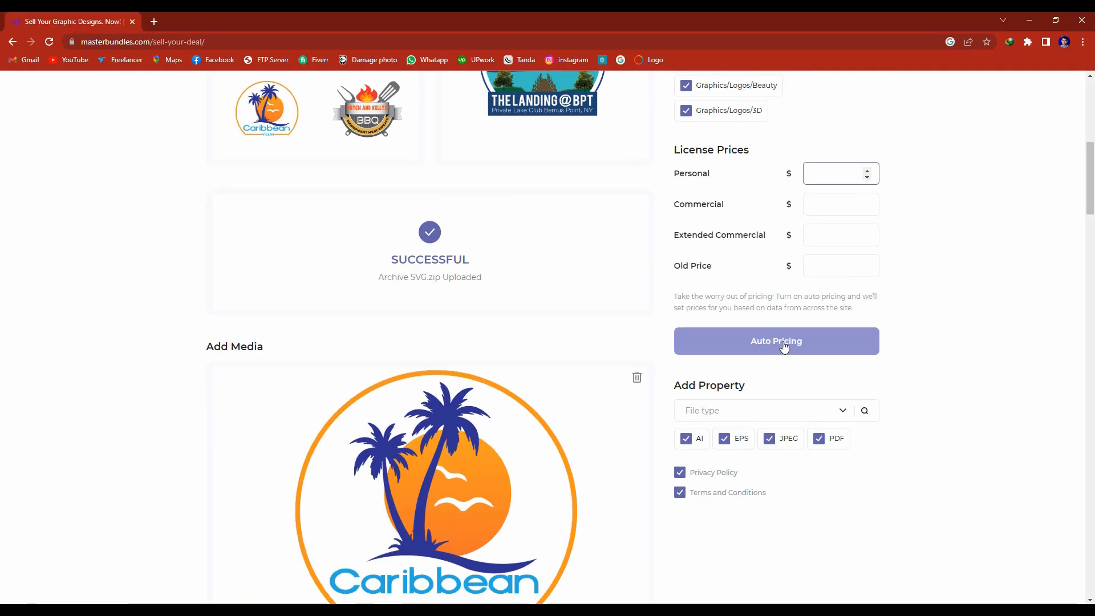
pyautogui.click(783, 344)
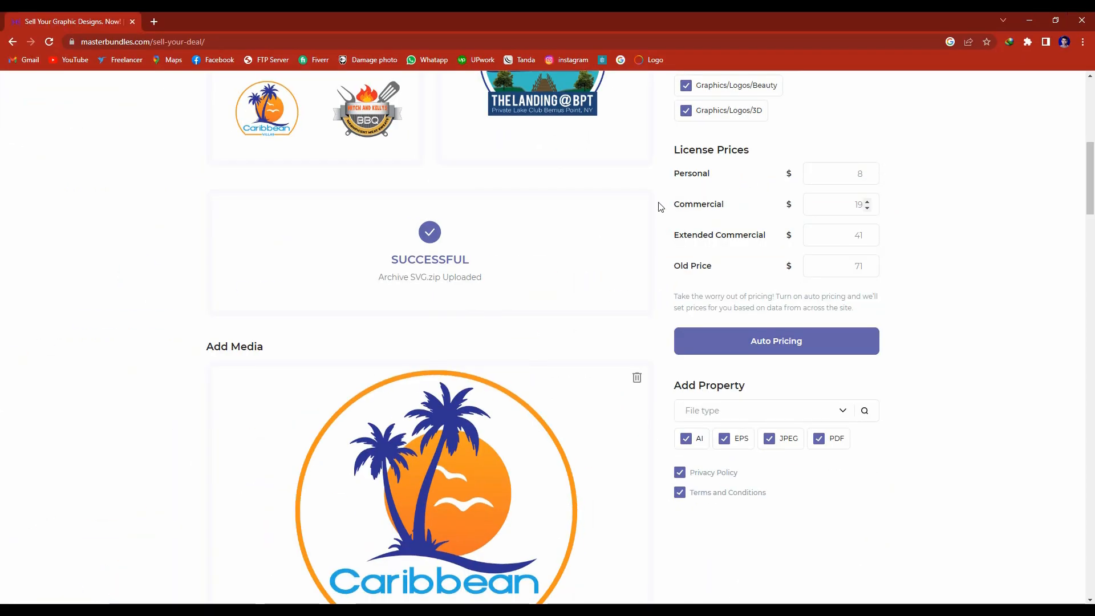
# Review the completed product form from the title down to the search engine listing and submit it.
pyautogui.scroll(8, 627, 220)
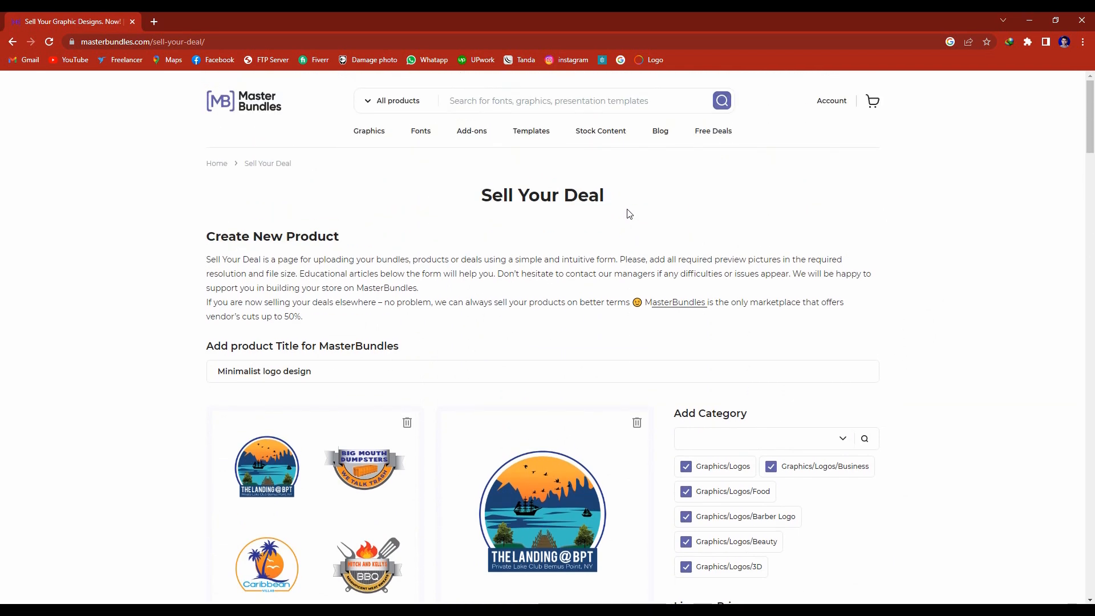
pyautogui.scroll(-18, 629, 214)
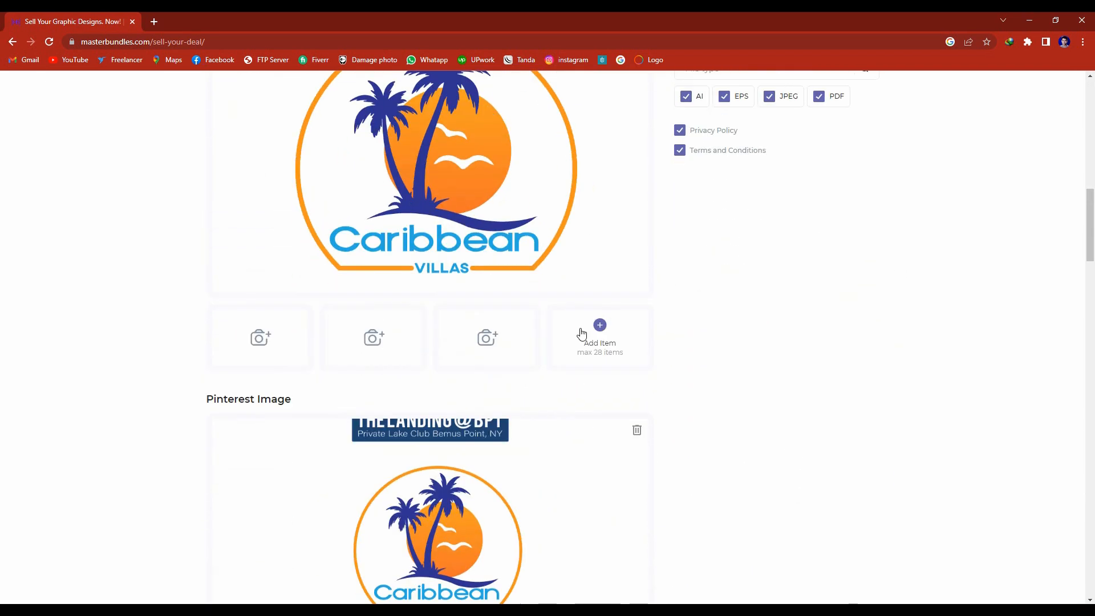
pyautogui.scroll(-11, 576, 333)
pyautogui.click(548, 243)
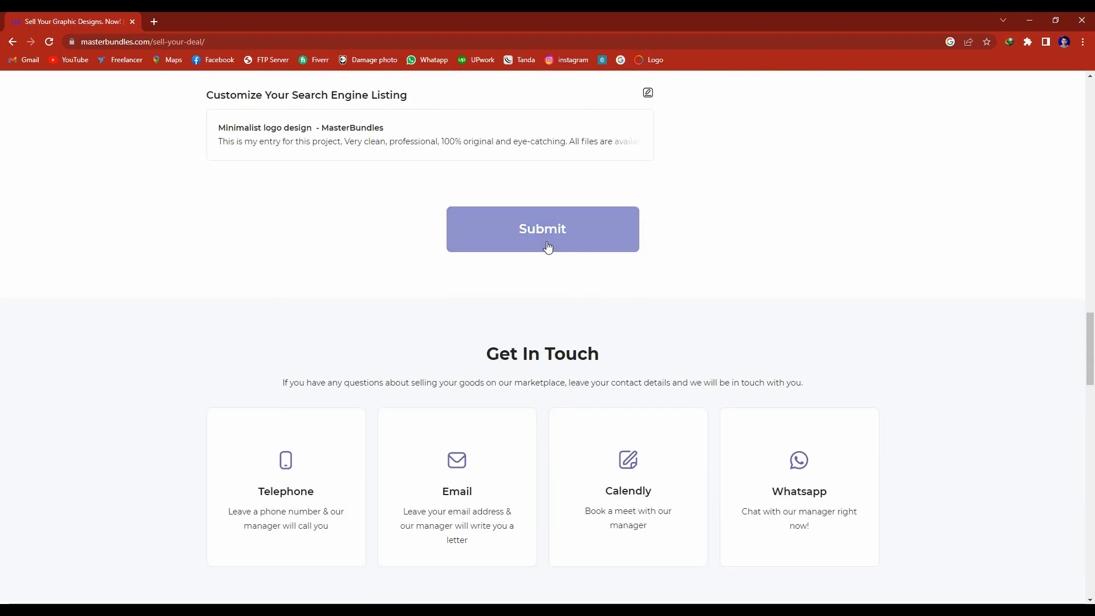
pyautogui.scroll(1, 562, 258)
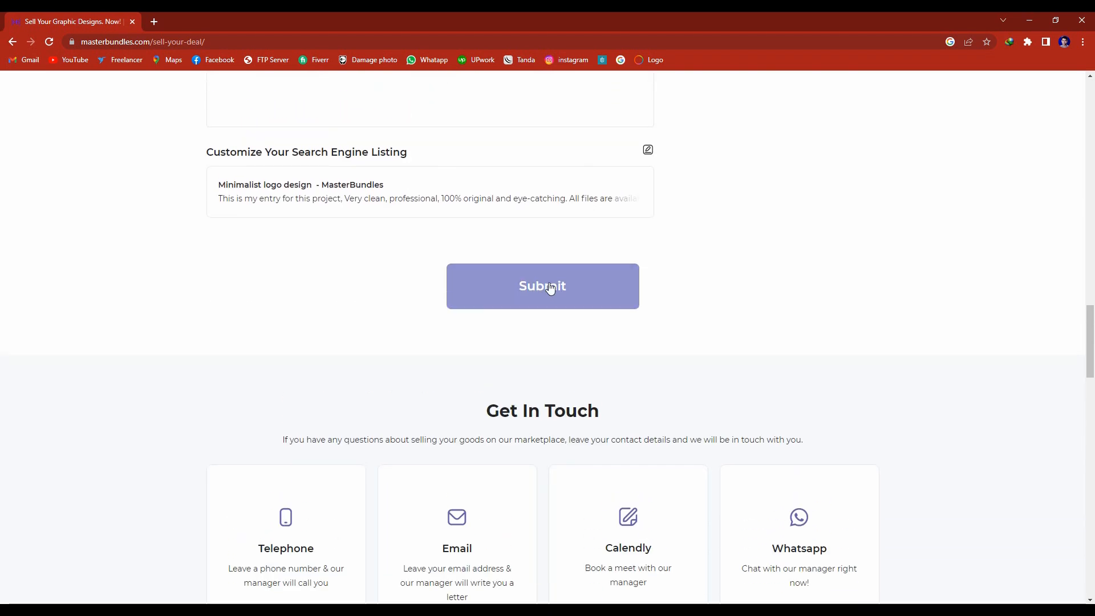